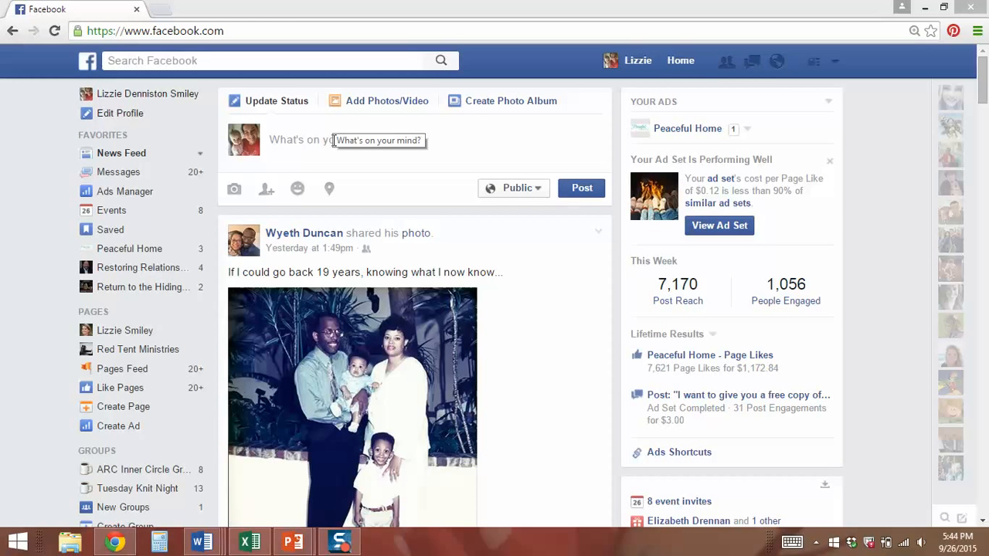
Step: Open the personal profile and look over its timeline
left_click(638, 62)
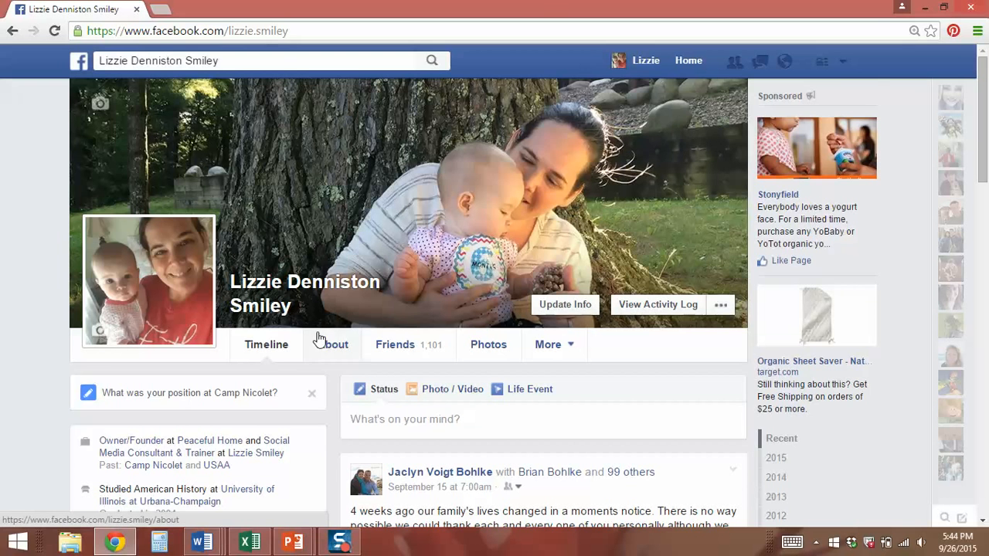
scroll(316, 342, "down", 1)
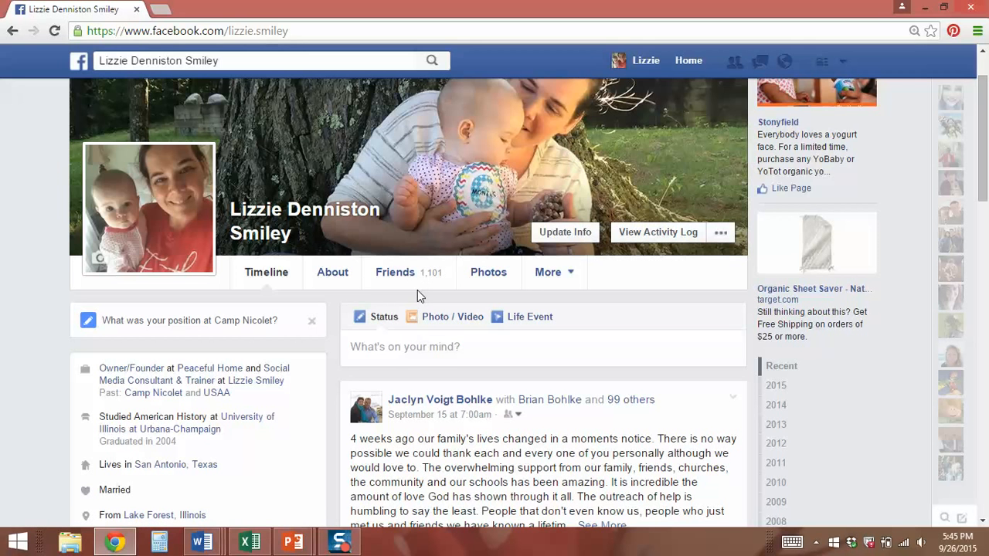
Step: Search for "Peace", open the Peaceful Home page and look through its timeline
left_click(316, 60)
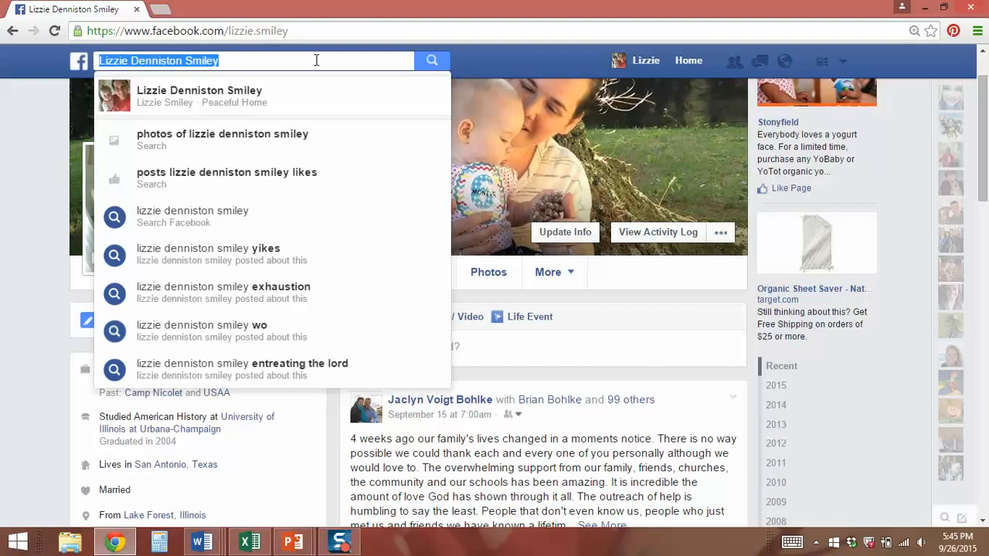
type("Peace")
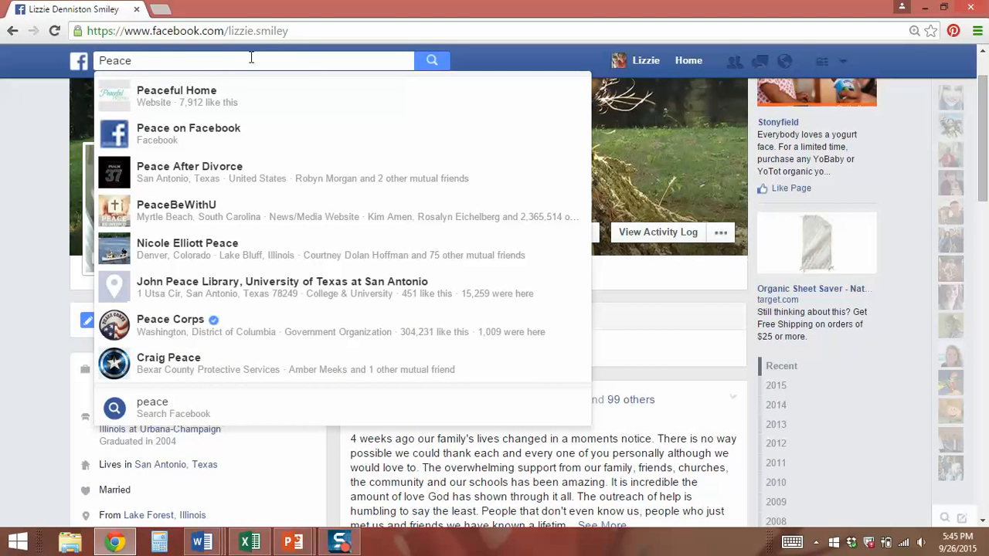
left_click(211, 90)
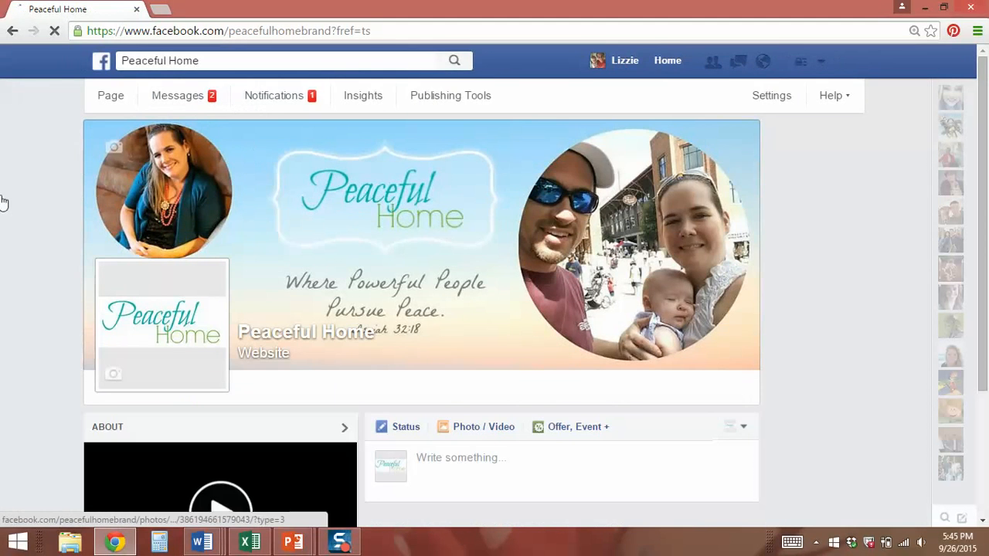
scroll(556, 441, "down", 1)
scroll(553, 442, "down", 1)
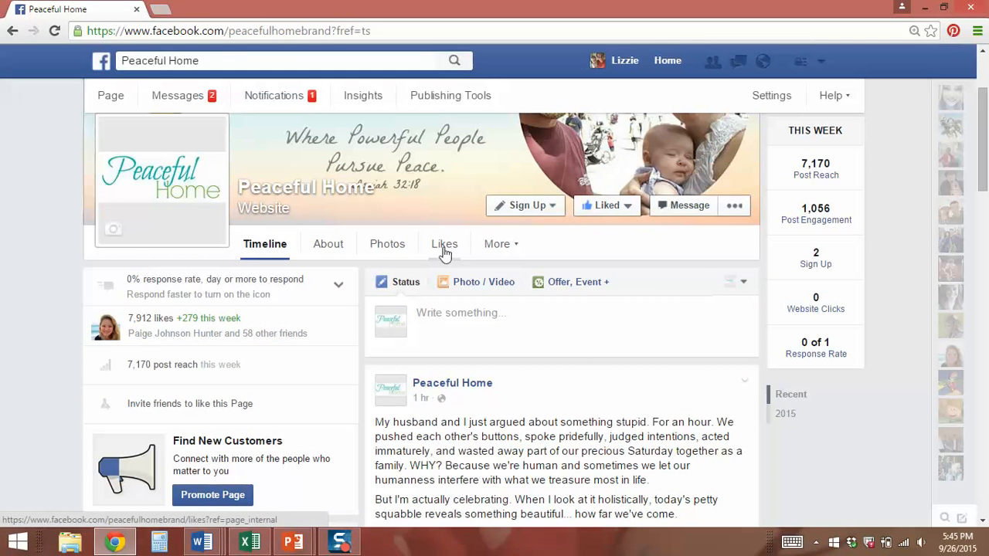
left_click(542, 325)
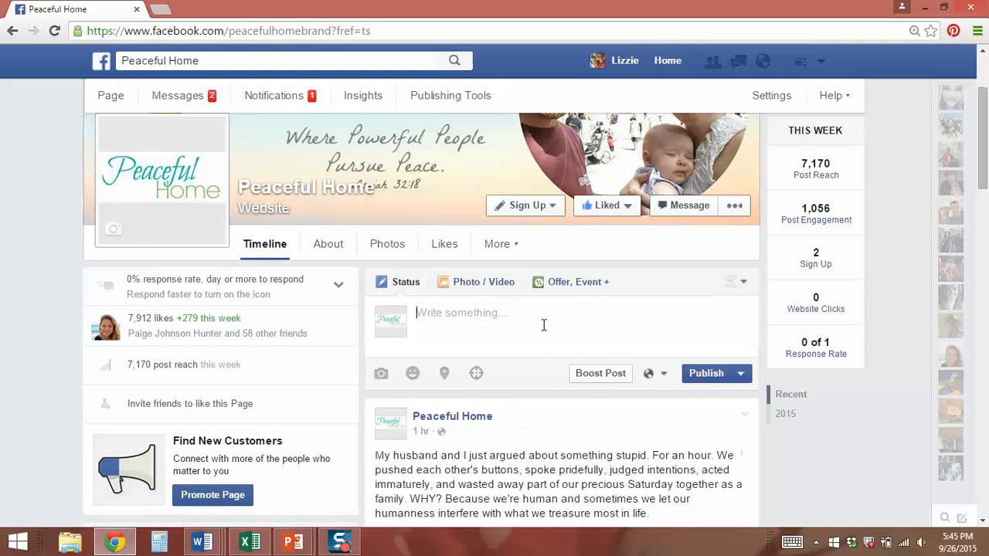
scroll(541, 322, "up", 2)
scroll(541, 322, "down", 5)
scroll(541, 328, "down", 6)
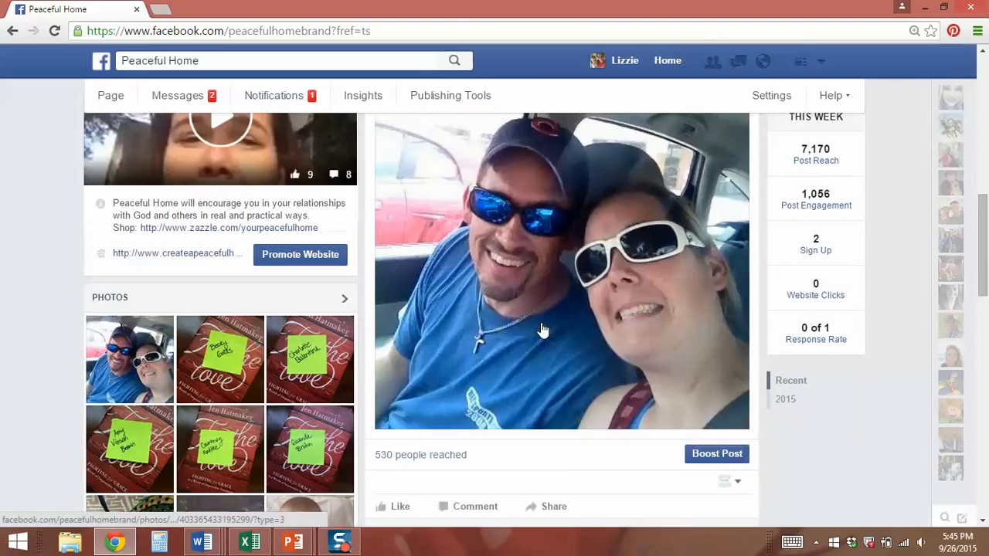
scroll(541, 328, "up", 11)
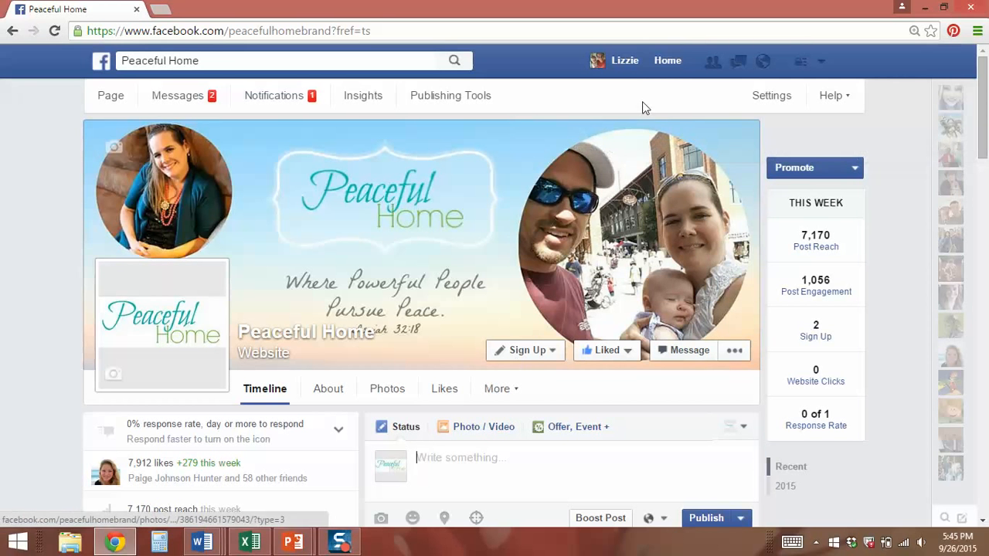
Step: Revisit the personal profile and browse the posts in the home news feed
left_click(626, 61)
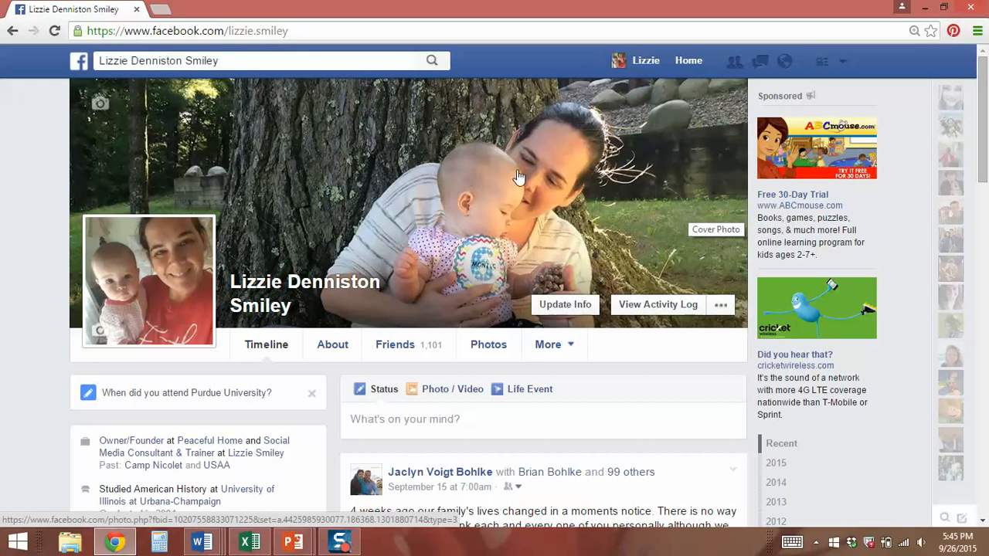
left_click(680, 62)
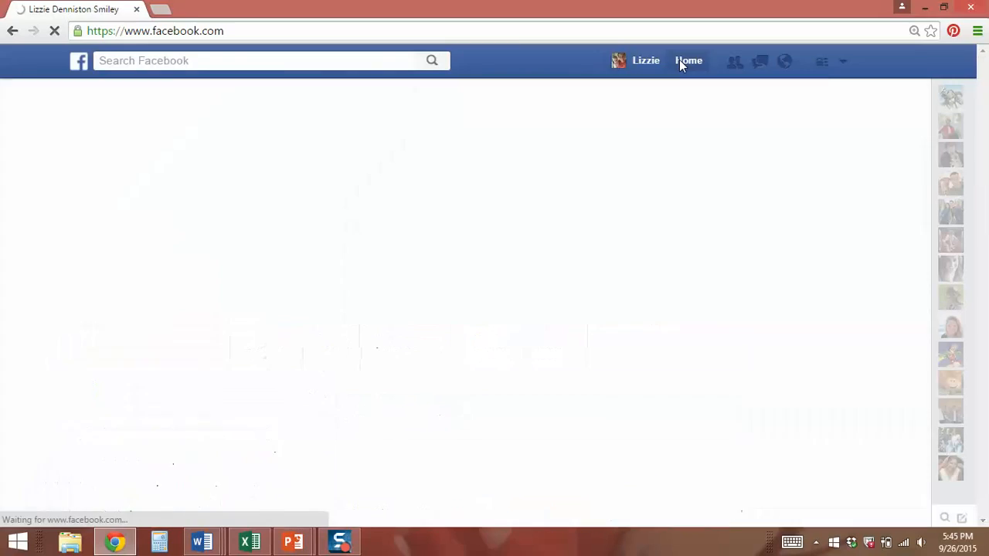
scroll(358, 200, "down", 6)
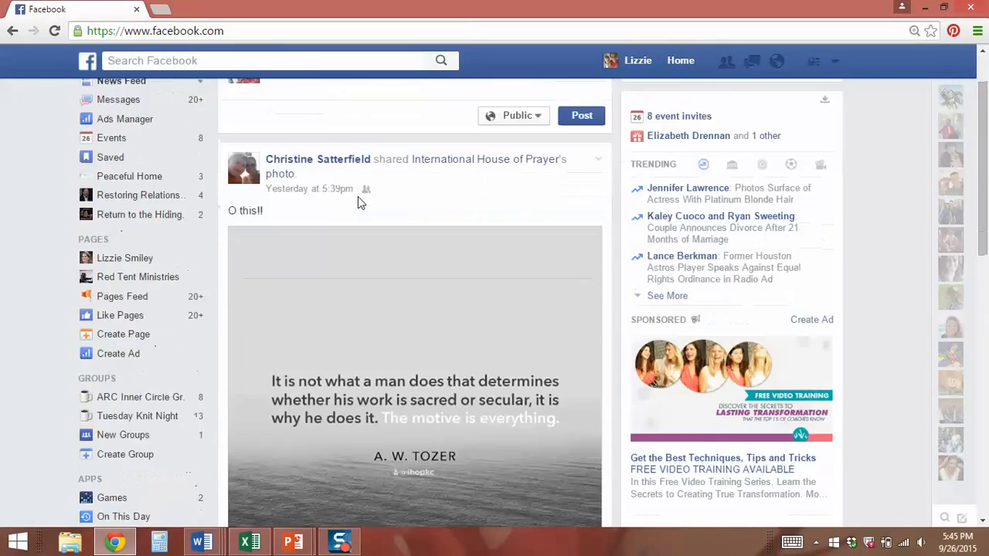
scroll(358, 204, "down", 11)
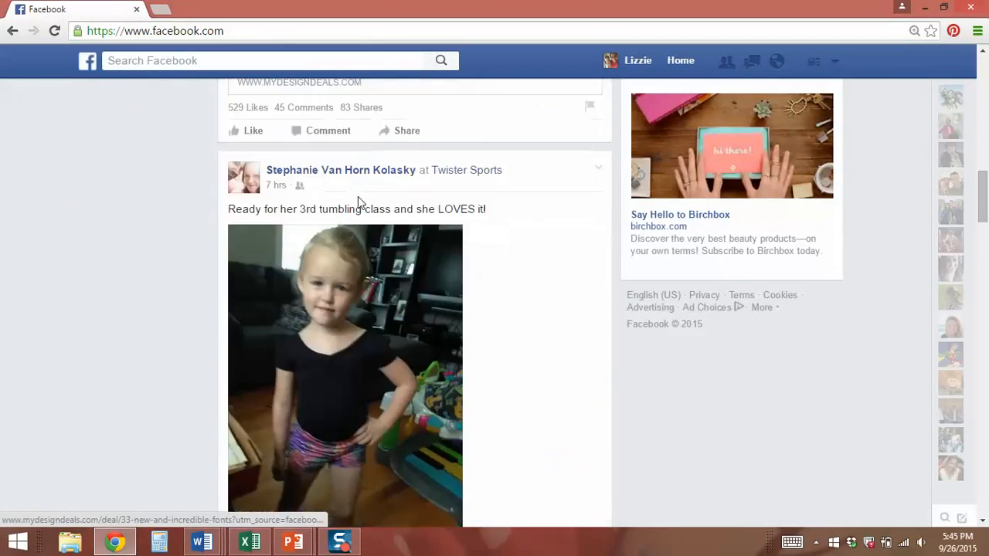
scroll(357, 200, "up", 17)
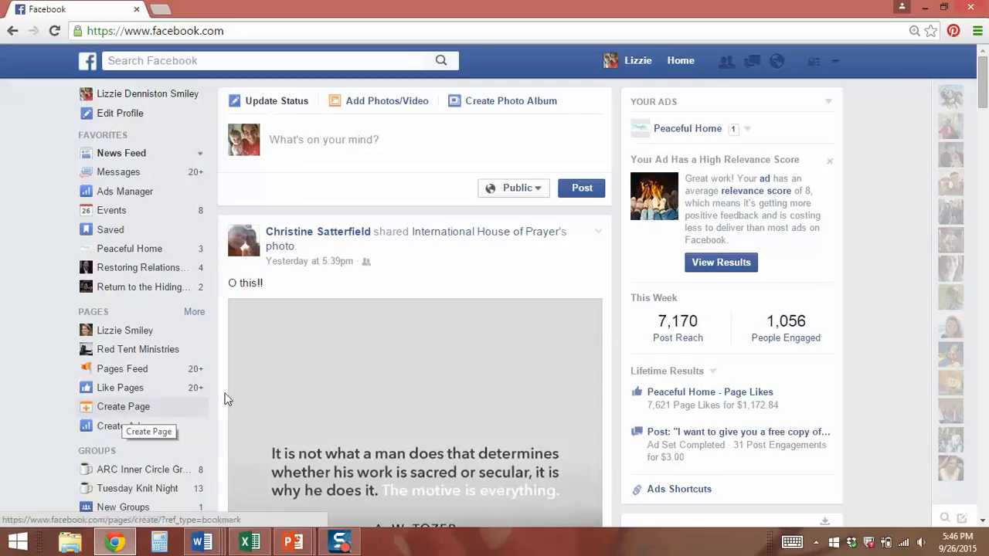
Step: Start creating a new page and review the available page types
left_click(836, 65)
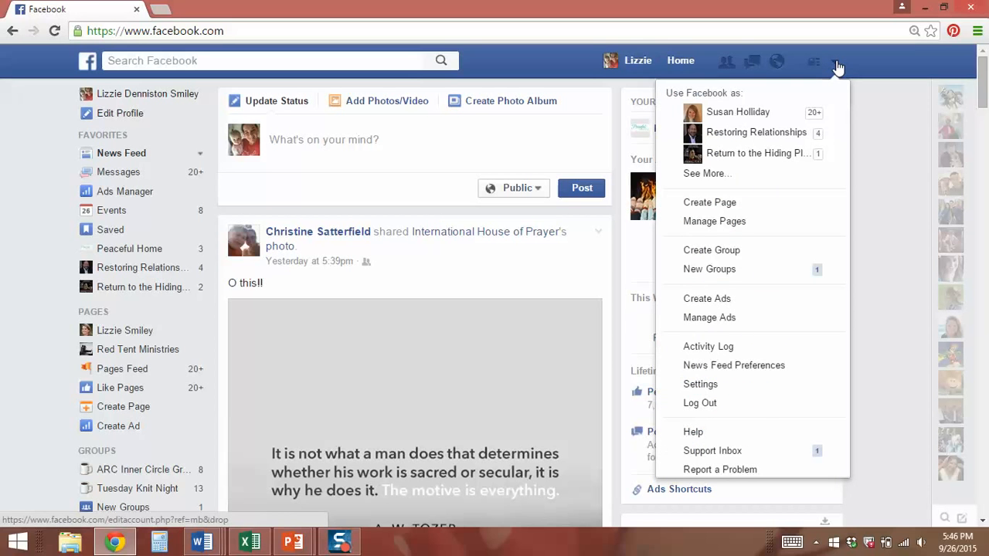
left_click(747, 204)
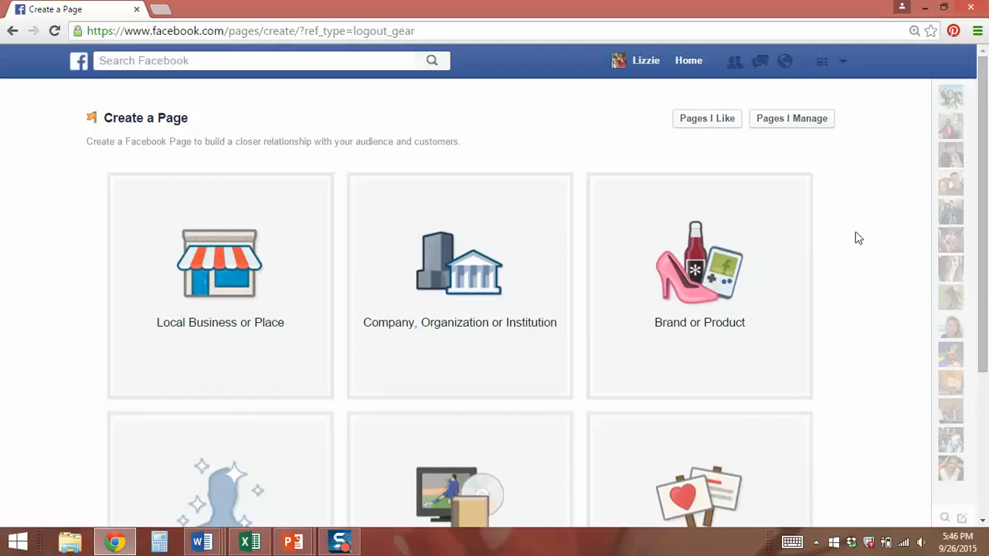
scroll(856, 236, "down", 2)
scroll(858, 238, "down", 1)
scroll(858, 238, "up", 1)
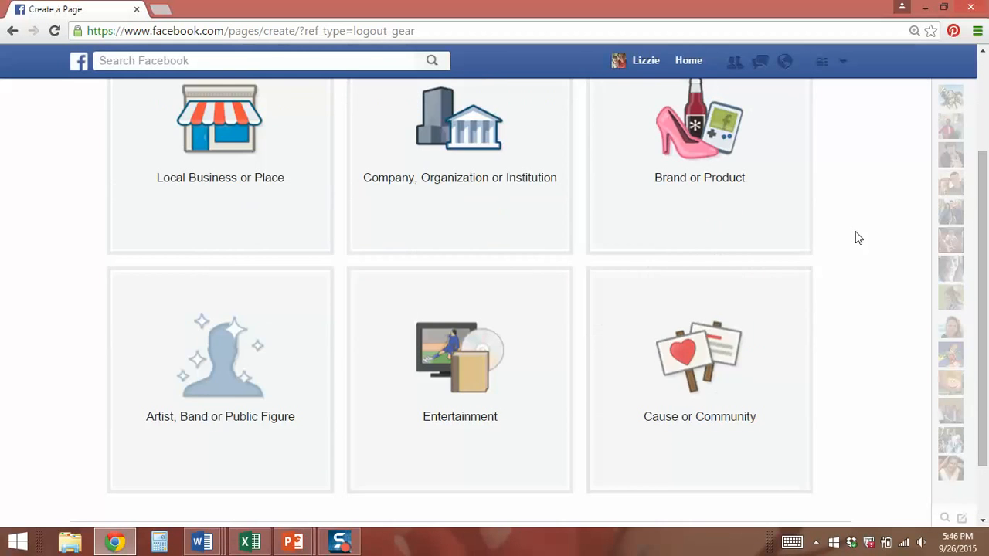
scroll(856, 238, "up", 1)
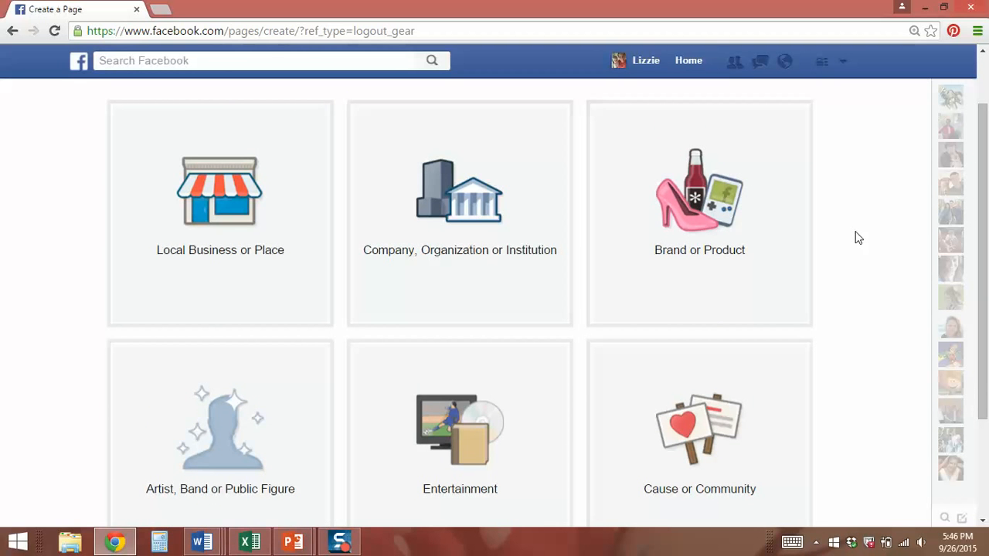
scroll(855, 237, "down", 1)
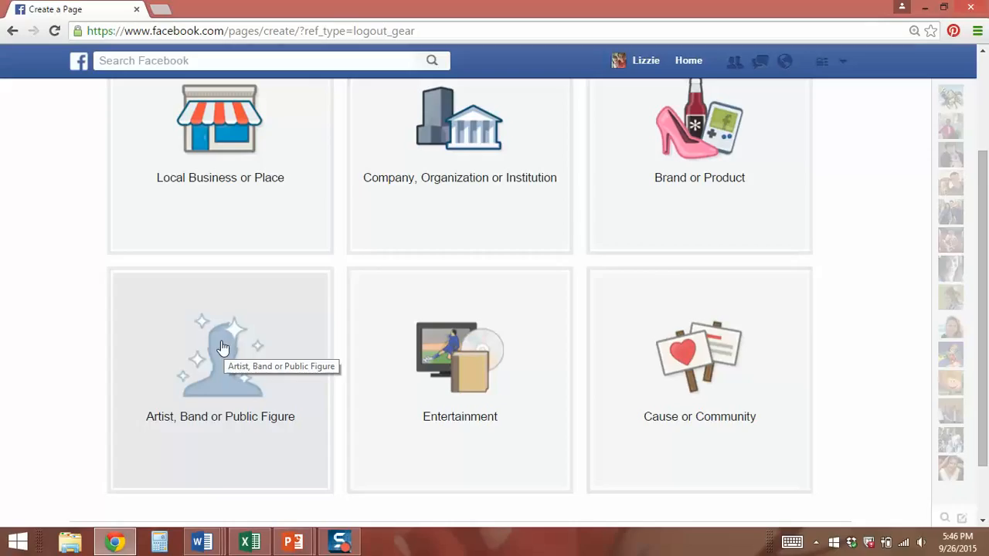
Step: Try to create an Artist, Band or Public Figure page in the Blogger category, entering the blogger's full name as page name
left_click(222, 347)
left_click(222, 341)
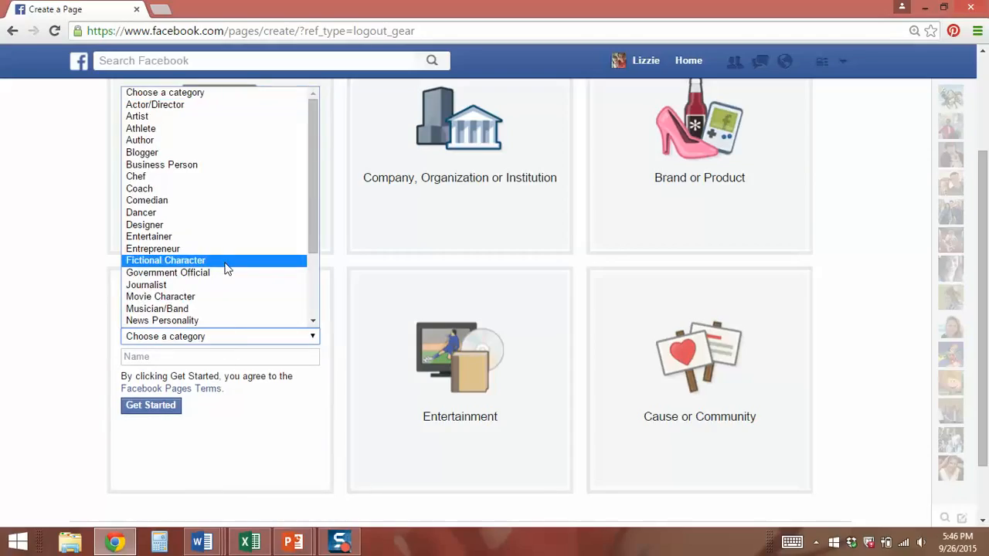
left_click(170, 152)
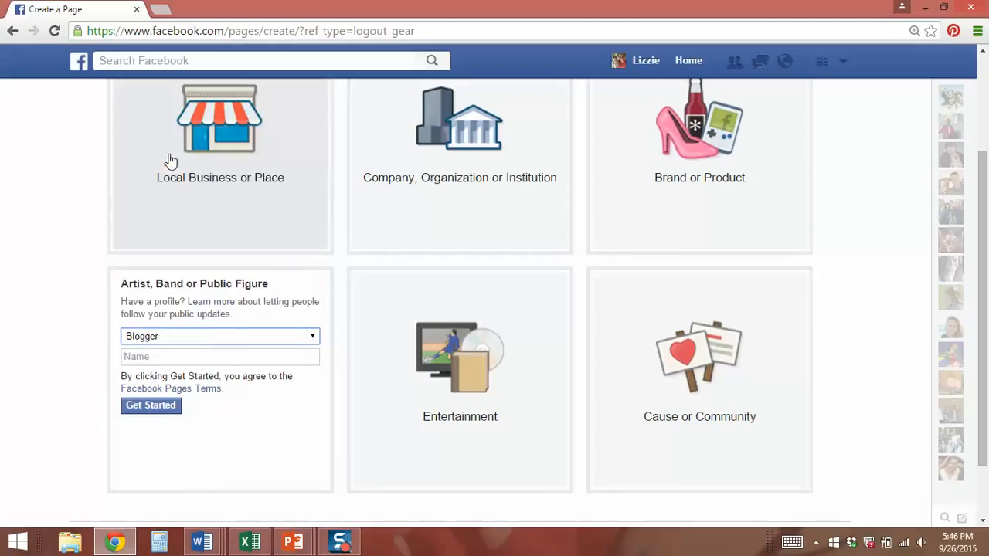
left_click(170, 356)
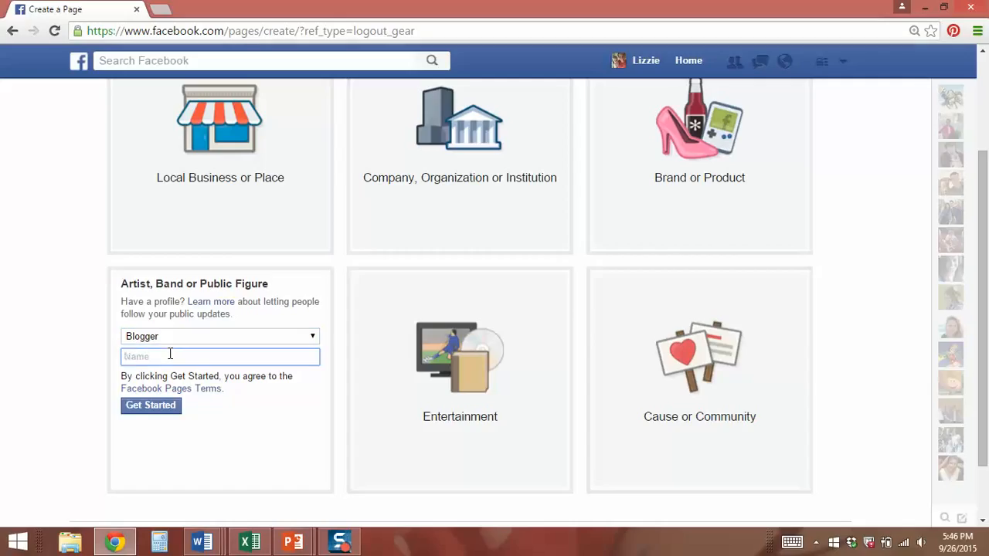
type("Lizzie Smiley")
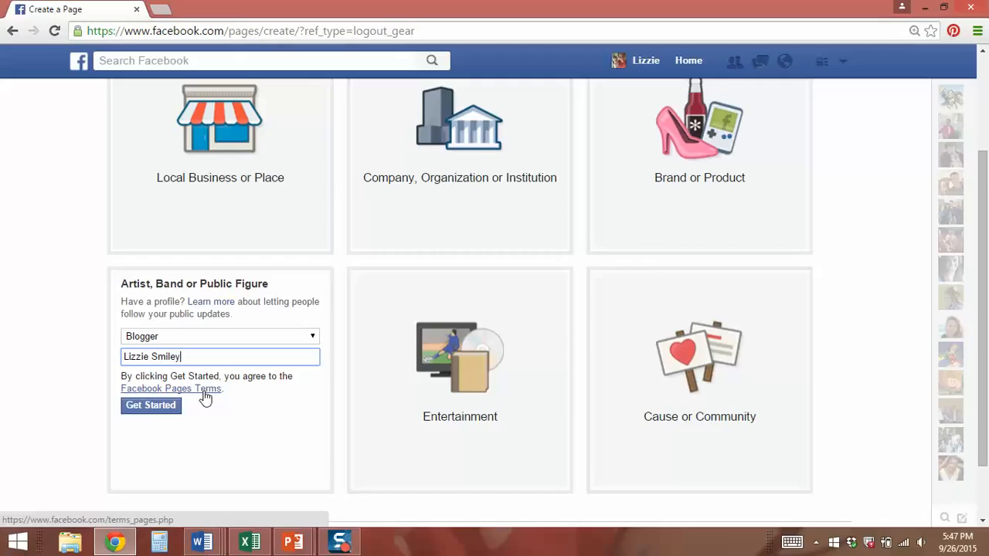
left_click(158, 410)
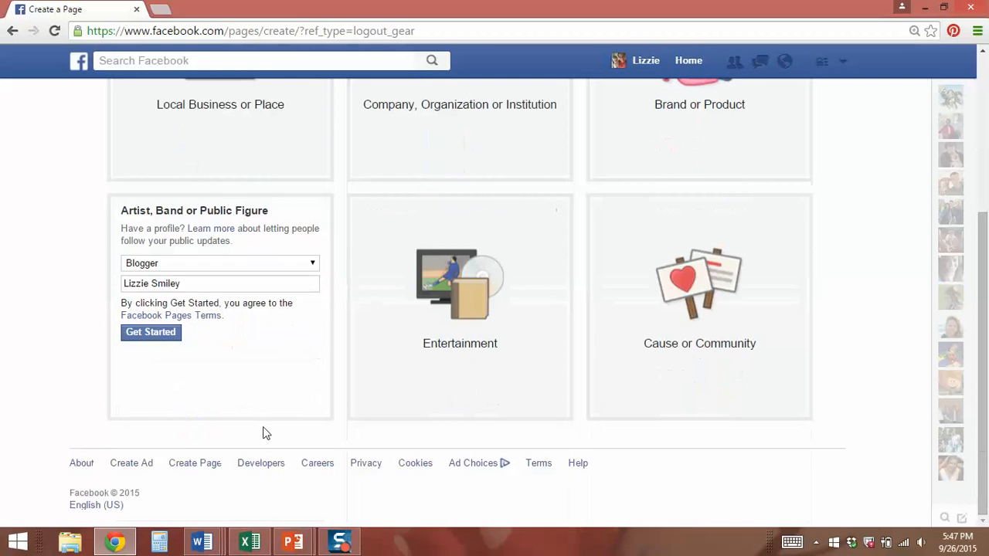
Step: Replace the surname in the page name with the blogger's other surname and create the page
scroll(265, 432, "up", 4)
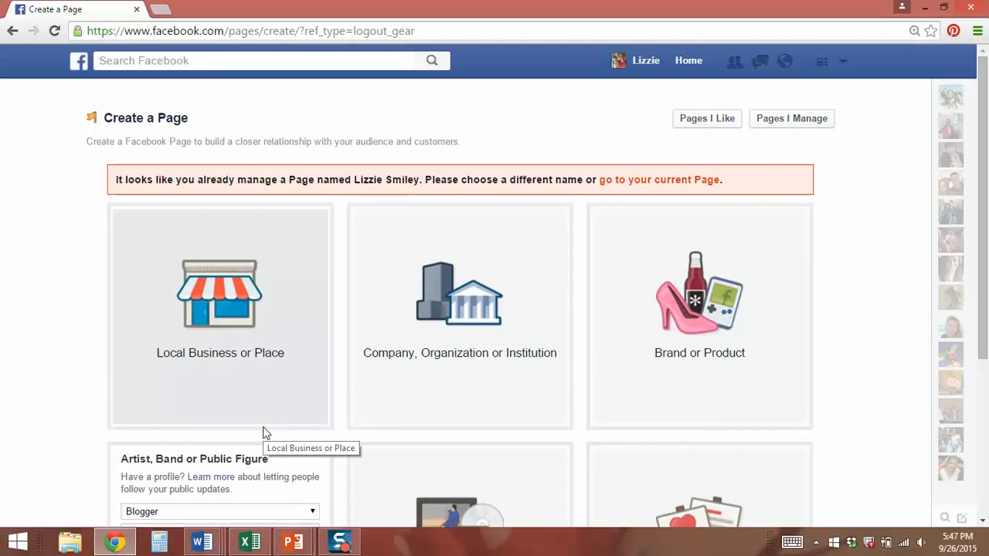
scroll(265, 432, "down", 1)
scroll(263, 433, "up", 1)
scroll(263, 433, "down", 1)
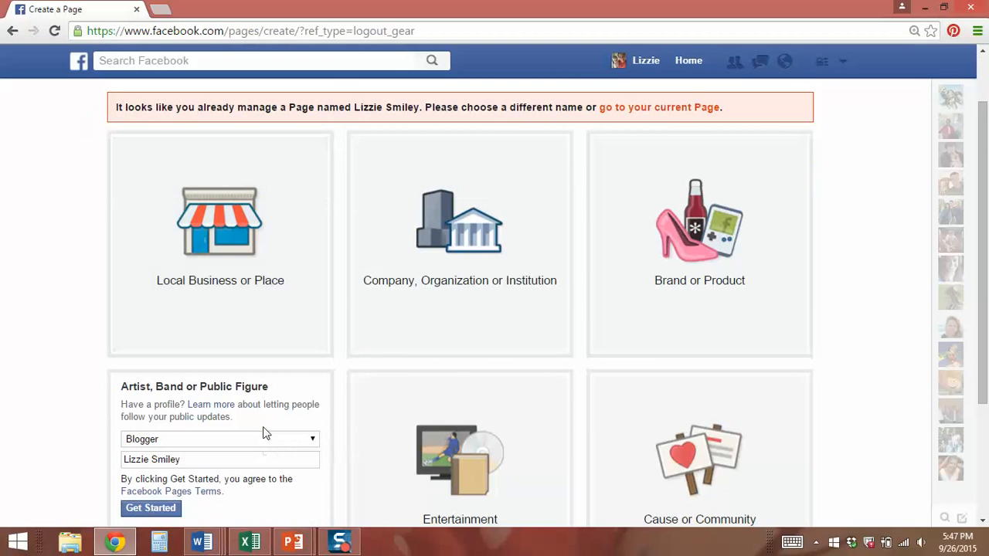
scroll(264, 431, "down", 1)
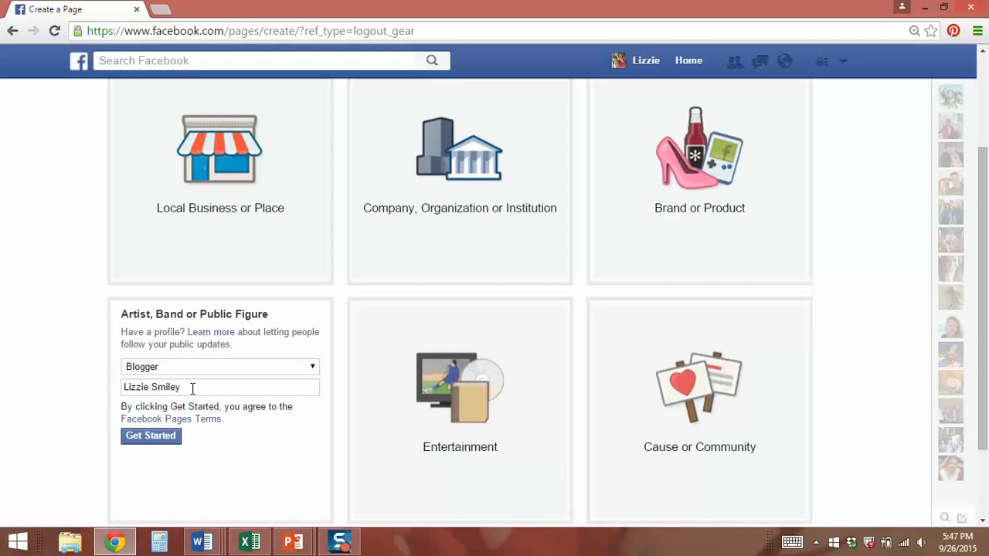
left_click_drag(184, 386, 152, 386)
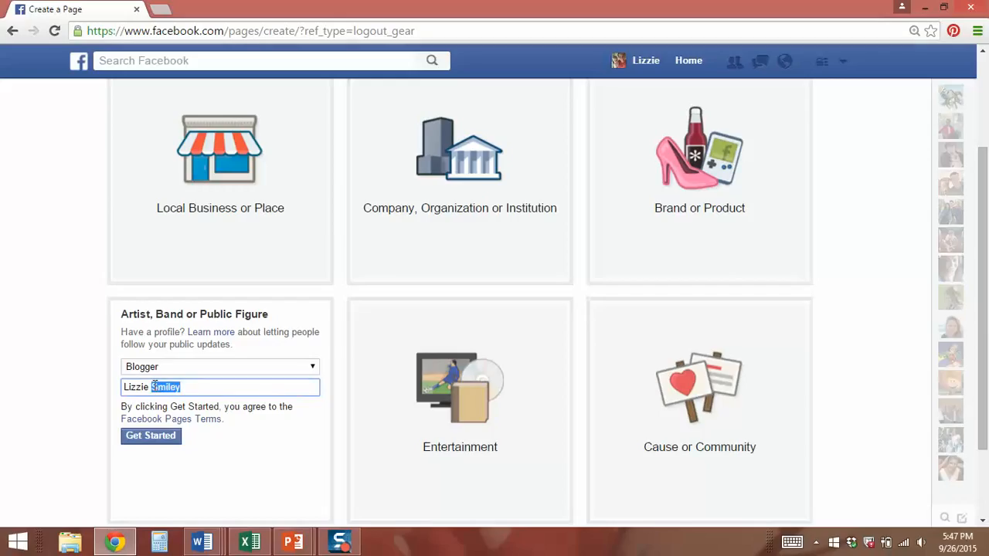
type("Denniston")
left_click(166, 436)
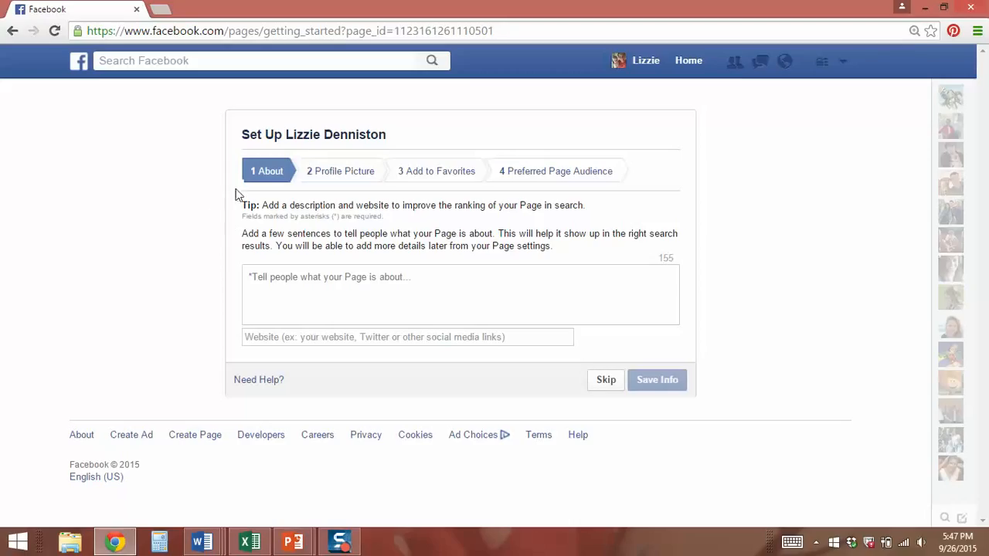
left_click(306, 282)
type("Me! ")
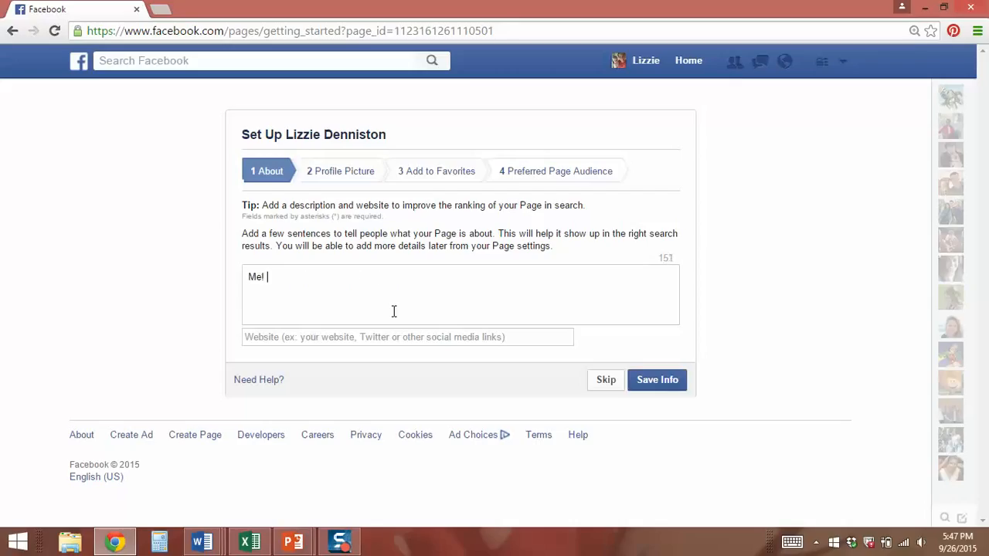
type("and my blog!")
left_click(400, 335)
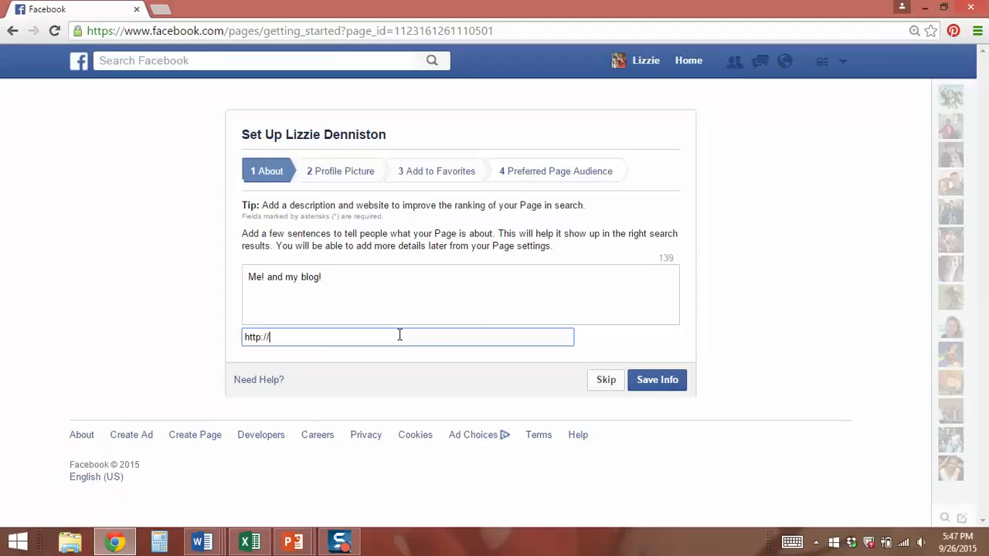
type("www.CreateAPeacefulHome.com")
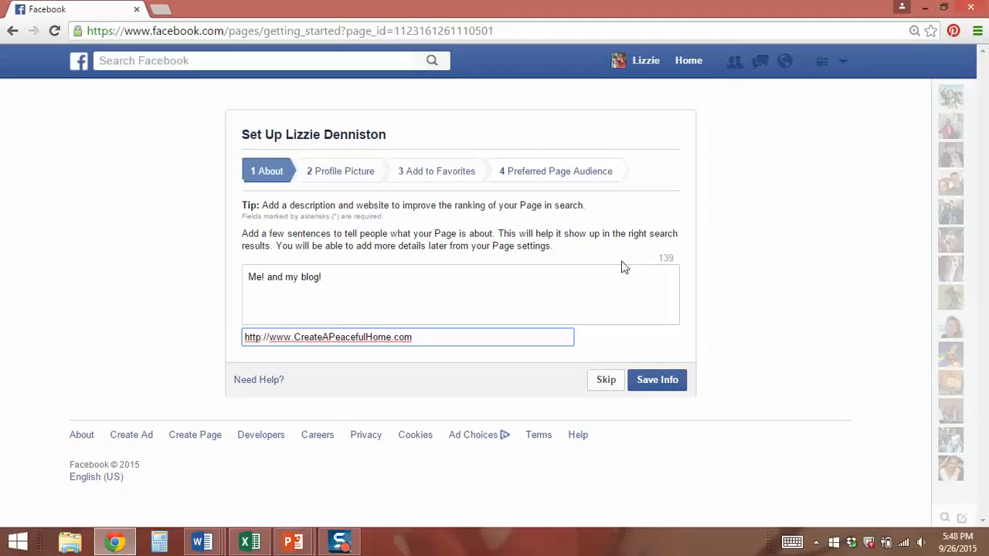
mouse_move(655, 257)
left_mouse_down()
mouse_move(681, 255)
mouse_move(656, 261)
left_mouse_up()
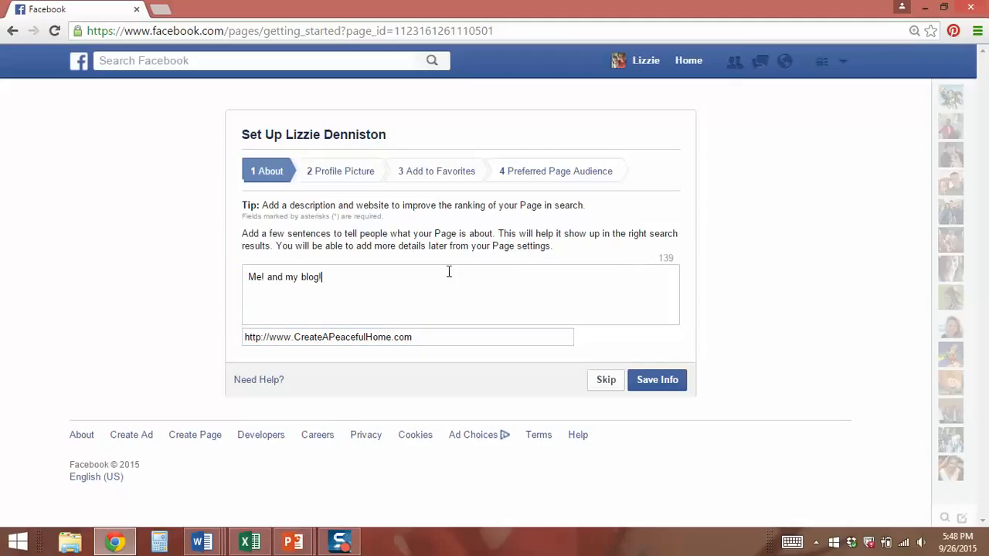
left_click(639, 384)
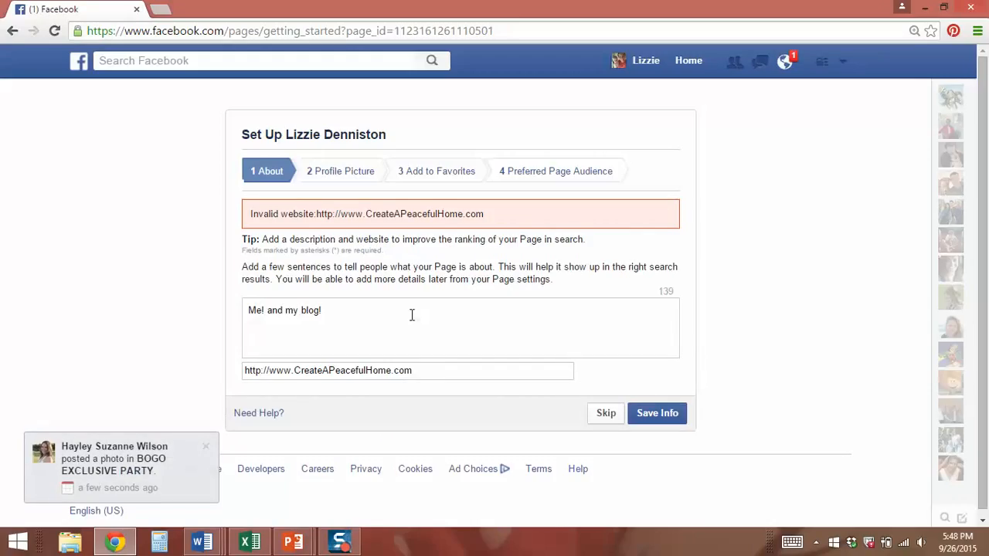
left_click(437, 376)
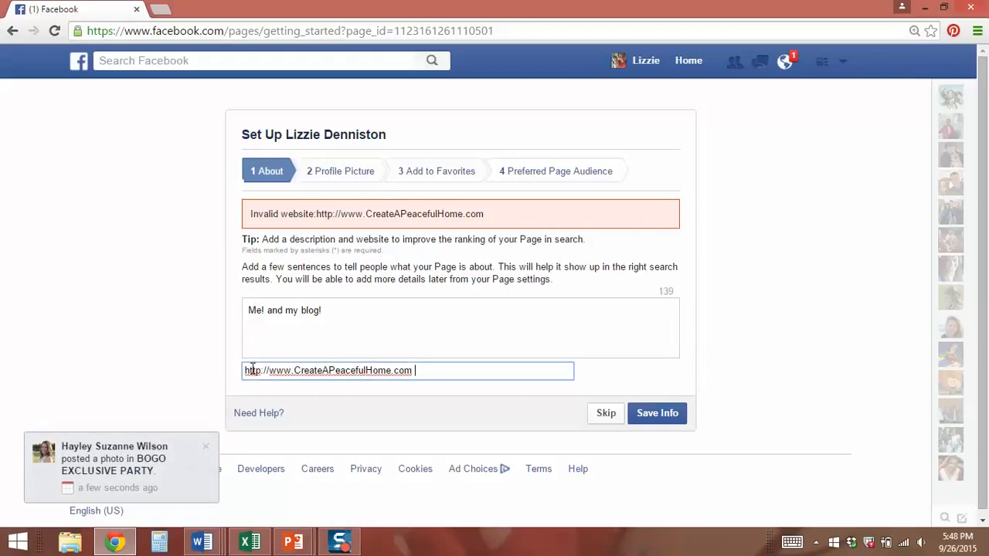
left_click_drag(269, 370, 245, 371)
key("BackSpace")
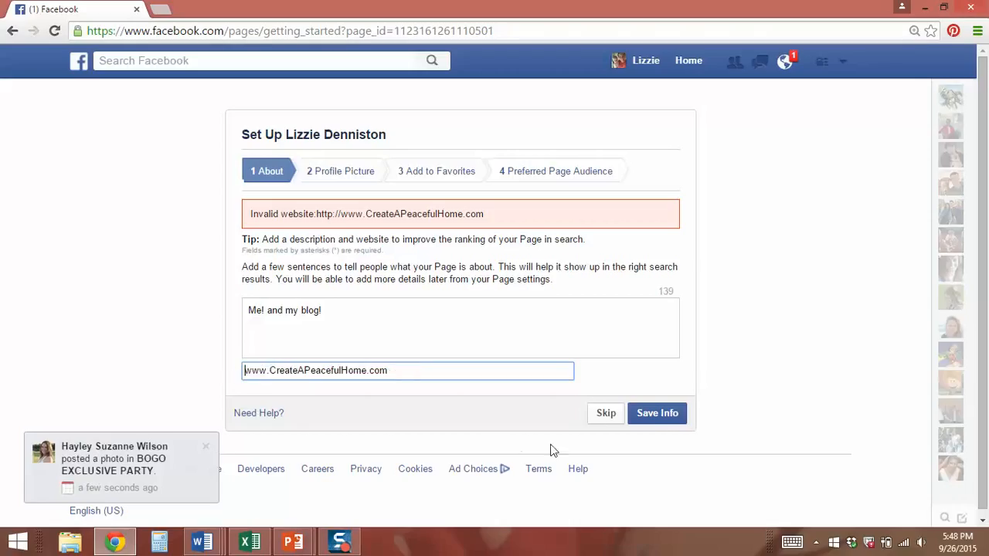
left_click(657, 421)
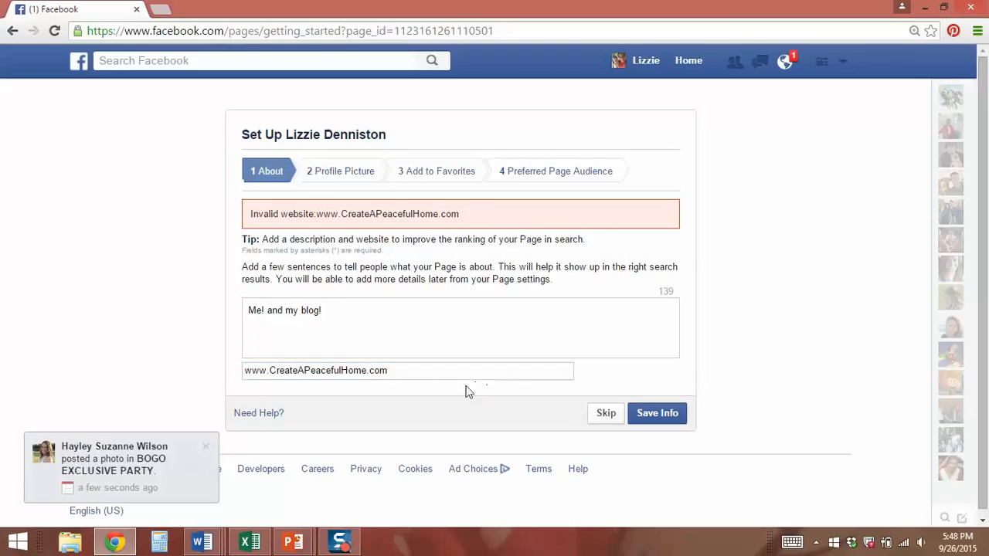
left_click(437, 373)
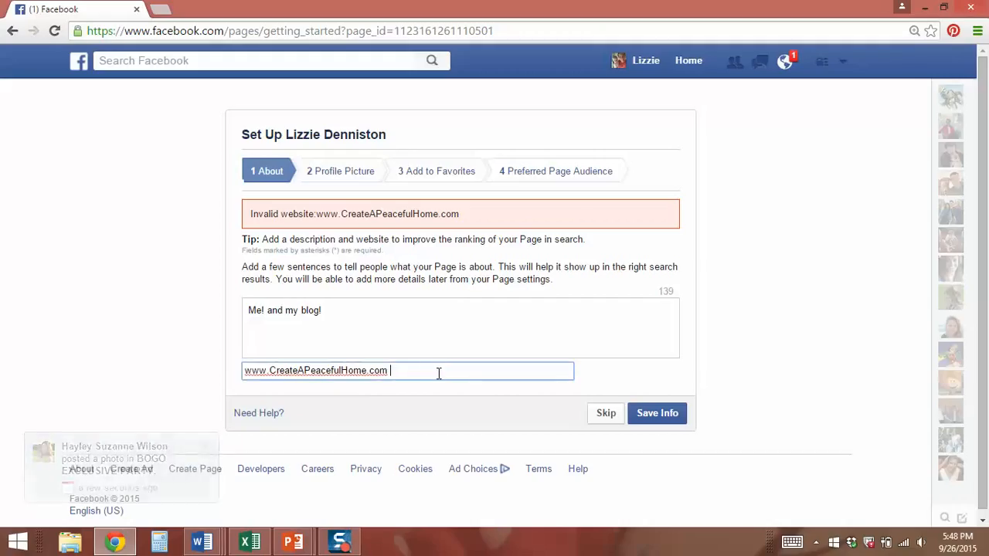
left_click_drag(438, 373, 129, 353)
key("BackSpace")
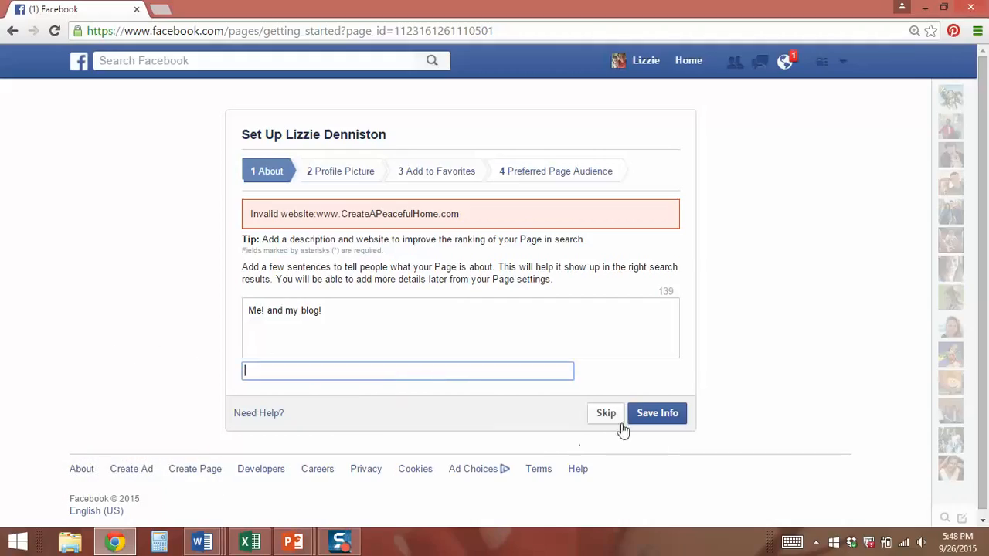
right_click(399, 374)
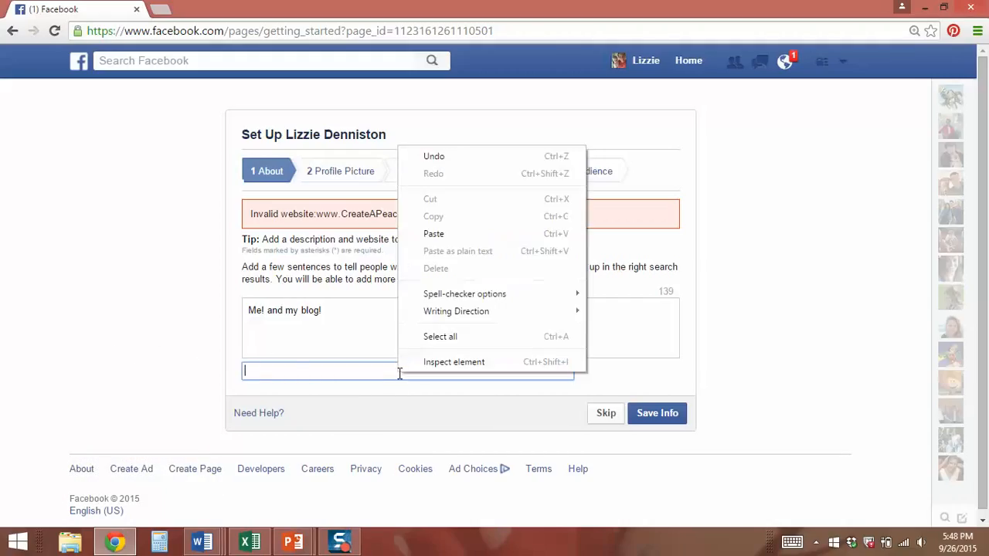
left_click(308, 371)
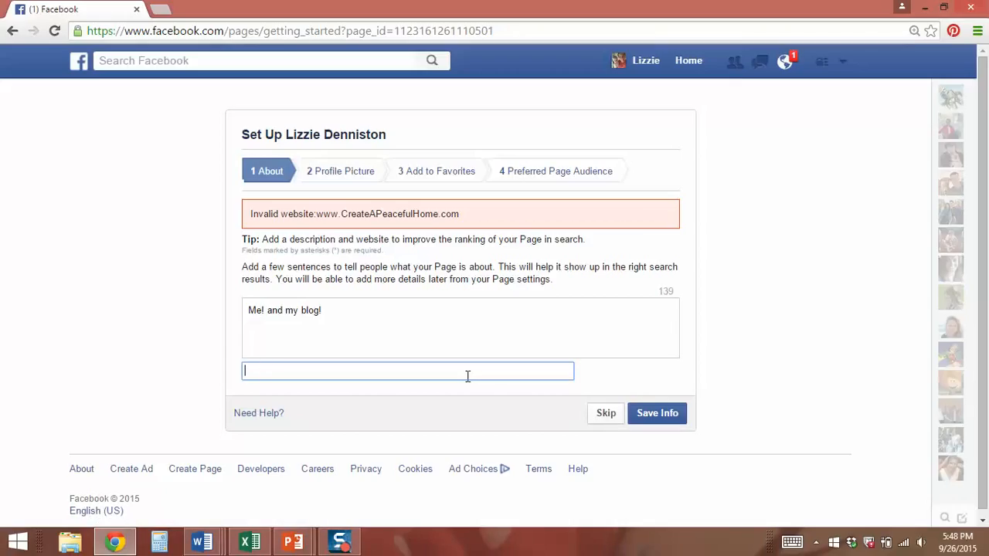
type("www.createapeacefulhome.com")
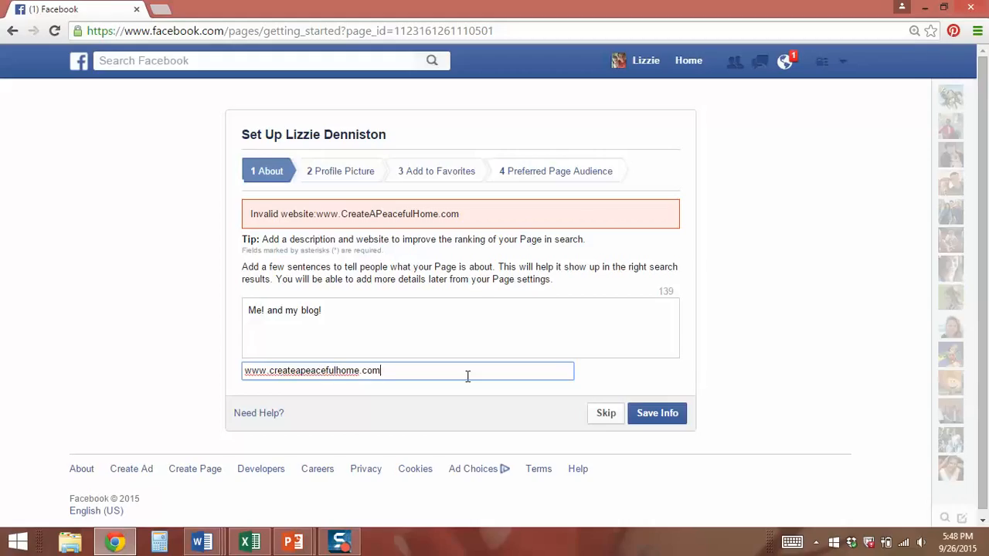
left_click(676, 414)
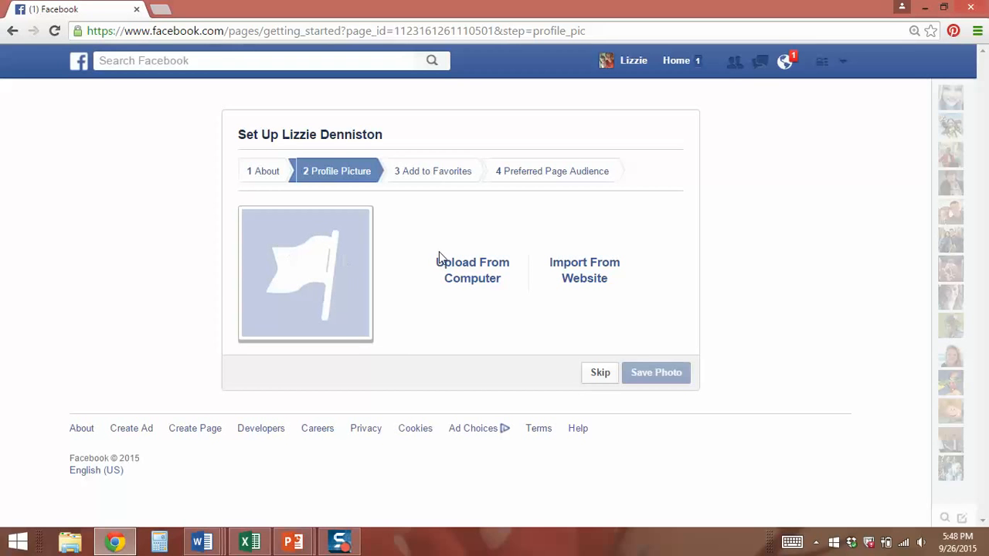
Step: Upload the couple's Fall 2013 photo from the Desktop as the profile picture and continue the setup
left_click(456, 266)
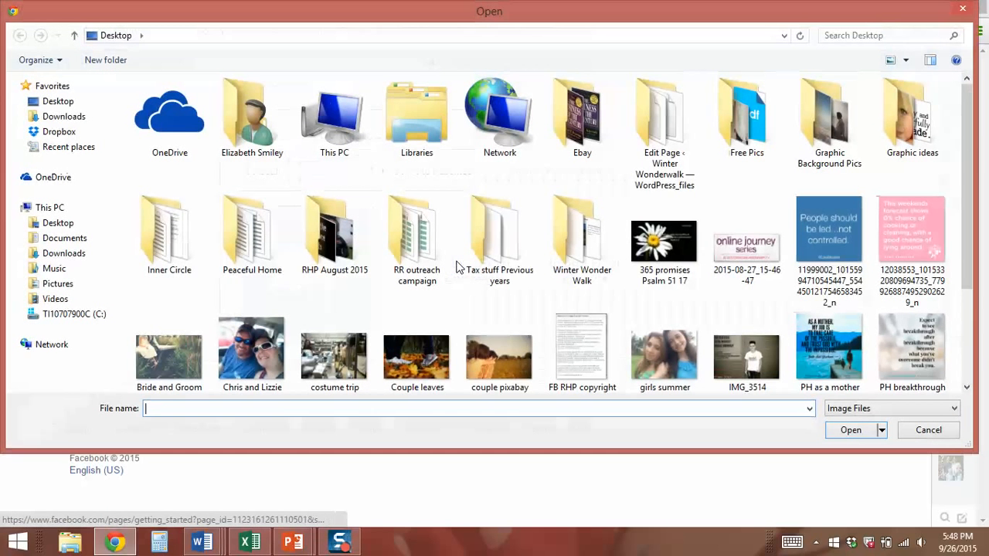
left_click(251, 351)
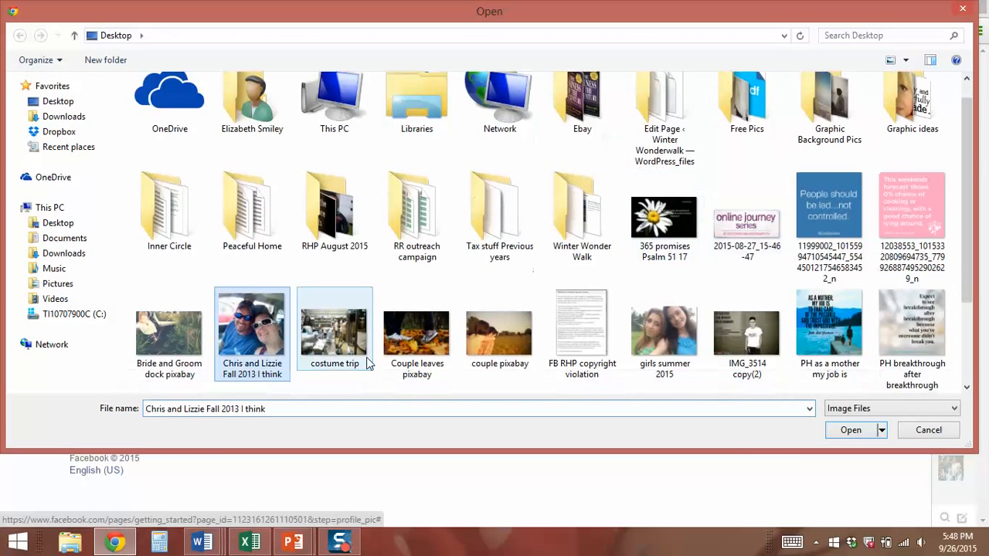
left_click(828, 430)
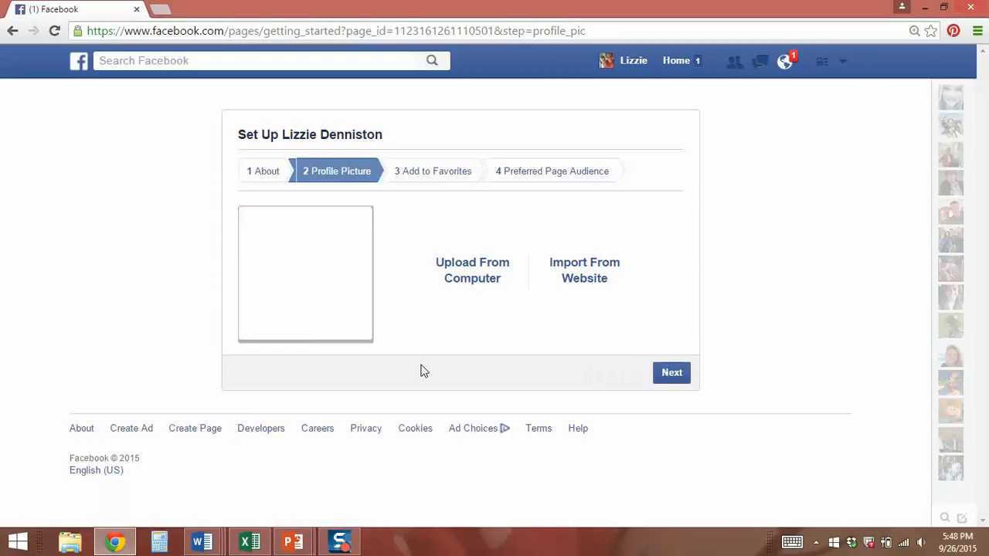
left_click(667, 381)
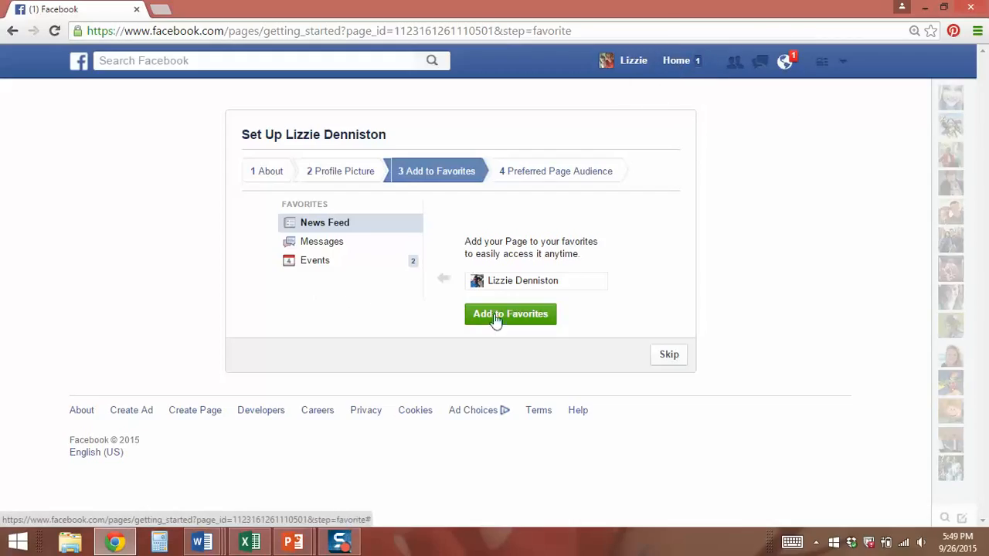
Step: Finish the page setup by skipping Add to Favorites and Preferred Page Audience, and dismiss the introductory page tour
left_click(668, 360)
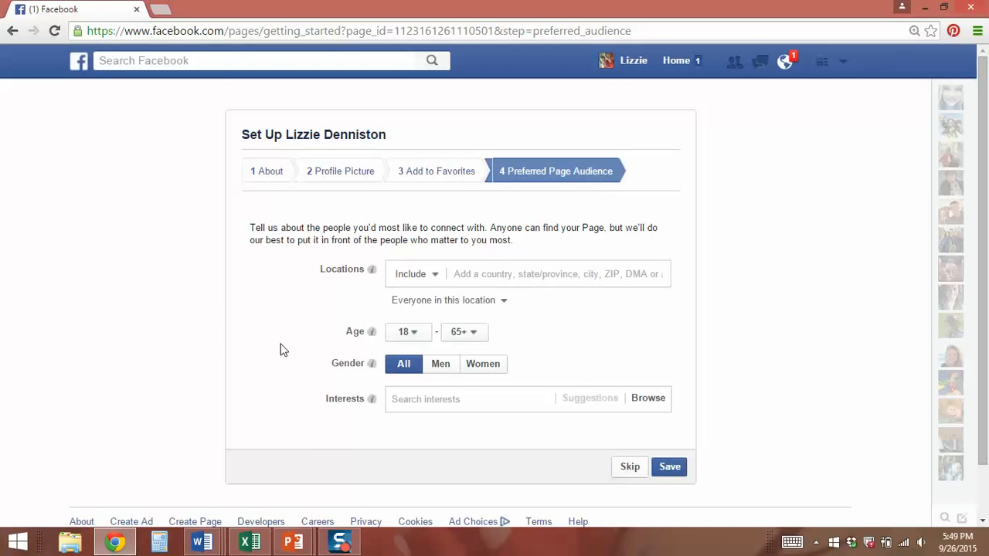
left_click(467, 274)
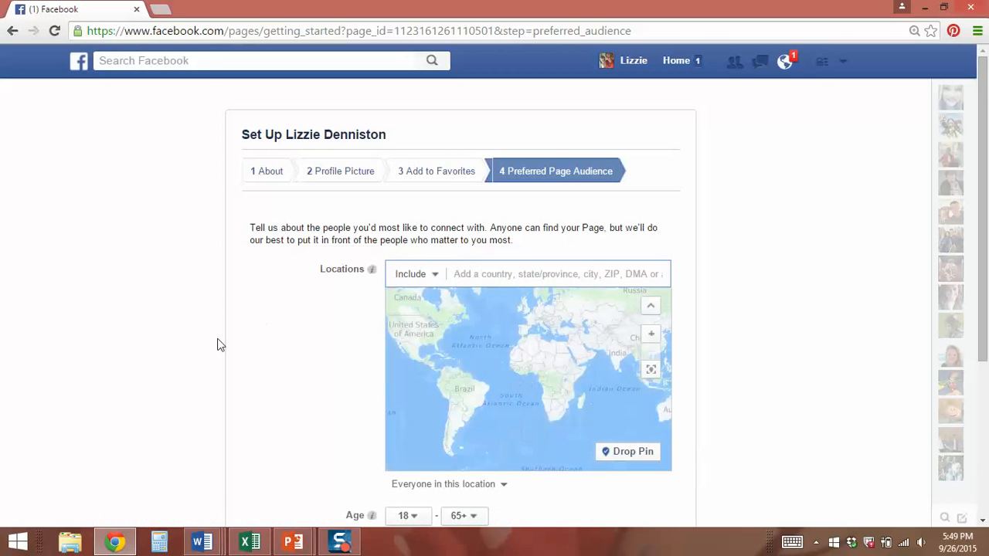
scroll(222, 342, "down", 1)
scroll(222, 342, "down", 1)
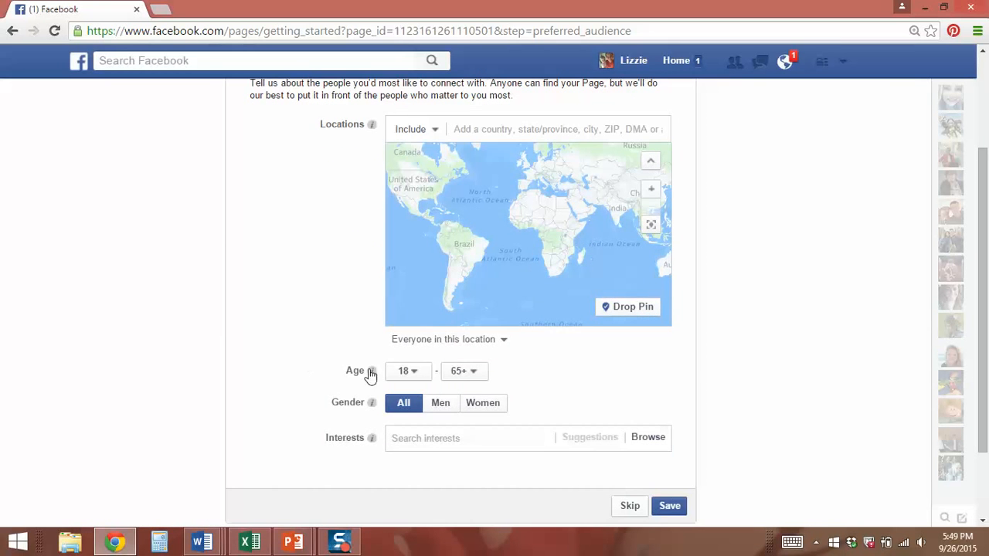
scroll(347, 383, "down", 1)
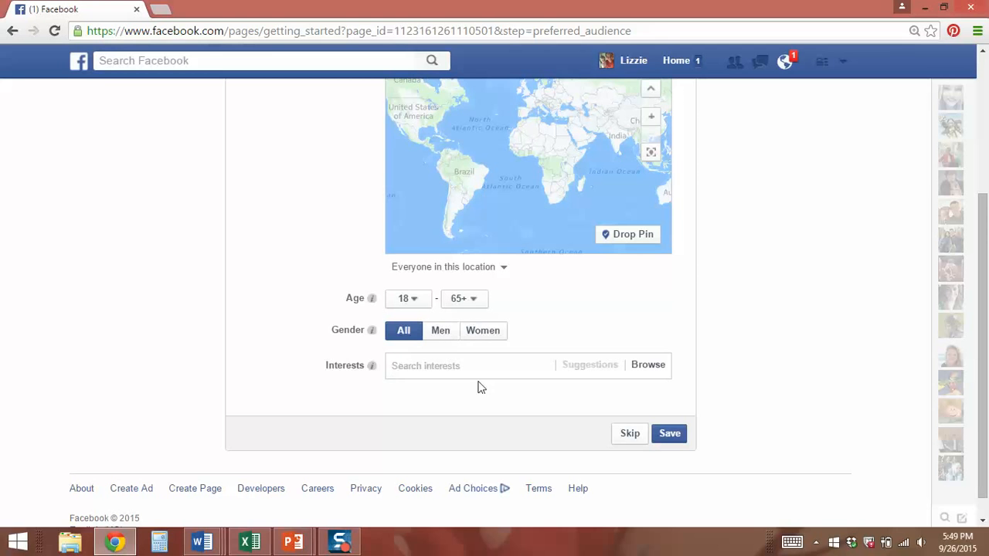
scroll(643, 429, "up", 3)
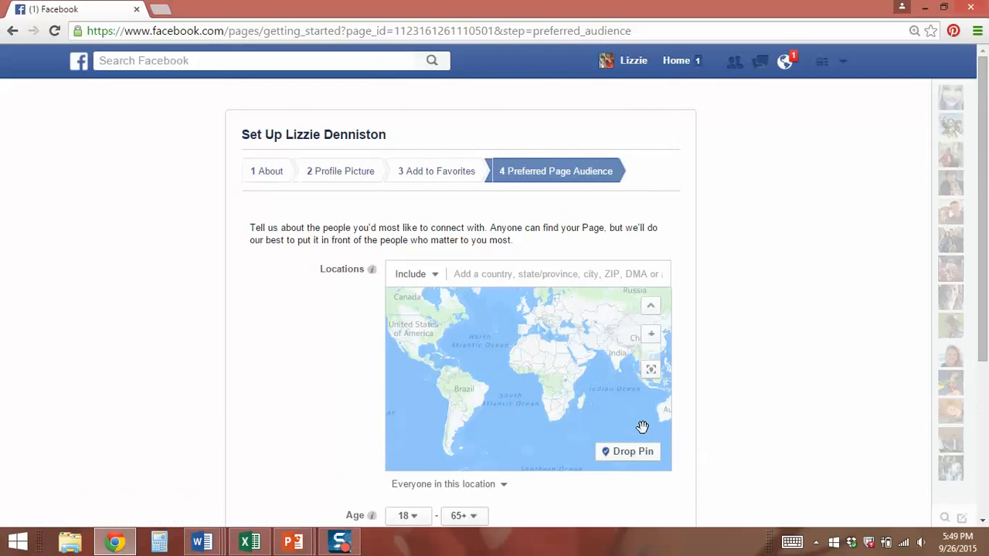
scroll(642, 427, "down", 2)
left_click(628, 505)
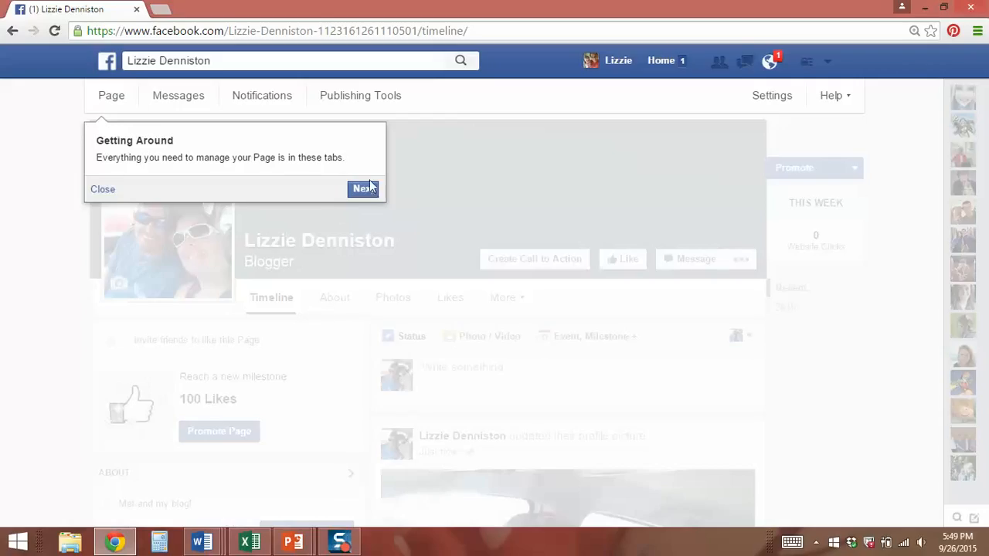
left_click(98, 195)
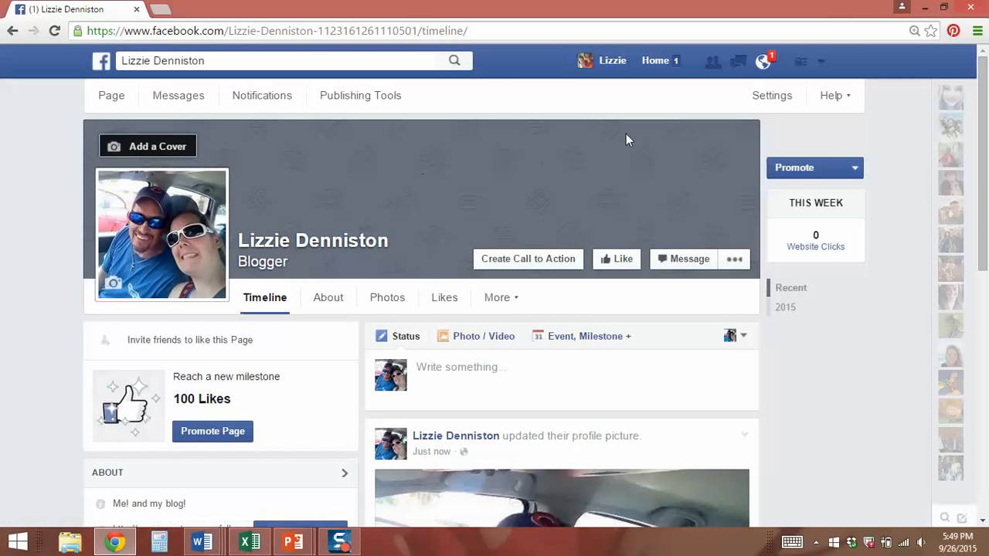
Step: Open the new page's About section and examine the page info fields that can be filled in
scroll(685, 154, "down", 1)
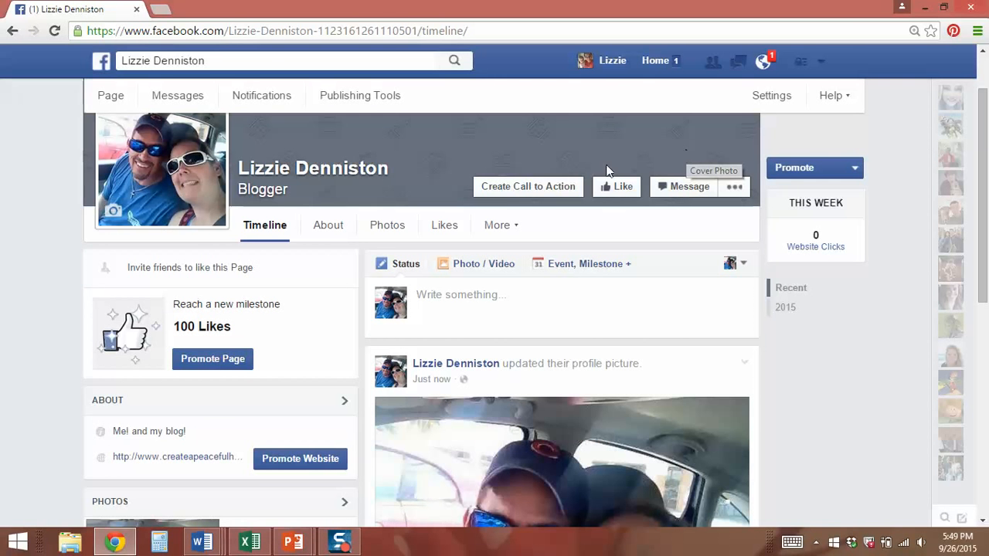
left_click(316, 233)
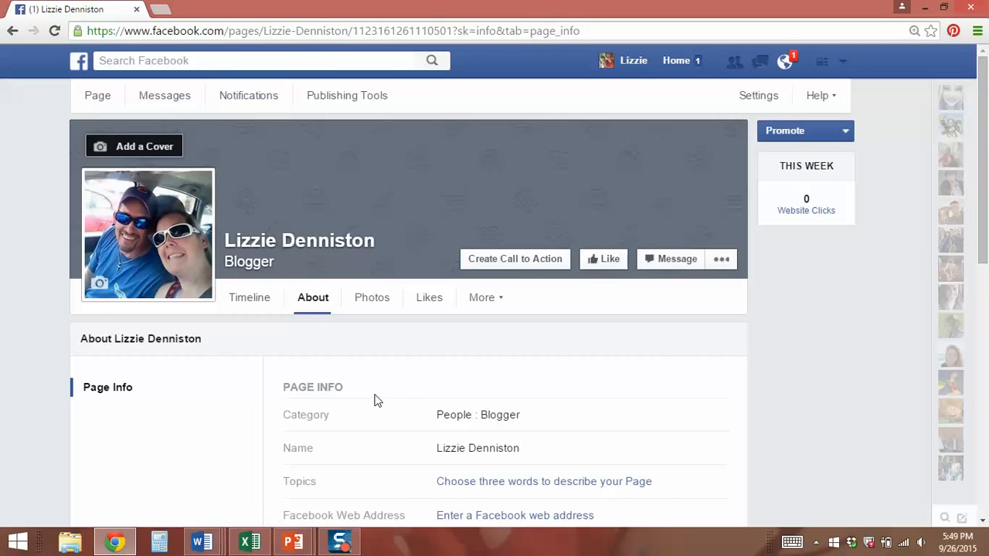
scroll(376, 400, "down", 7)
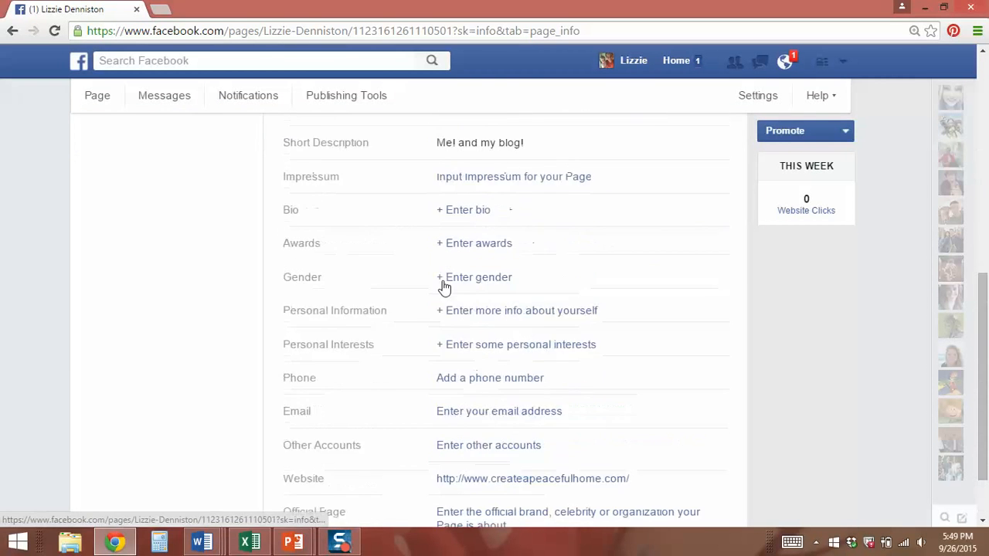
scroll(444, 285, "up", 7)
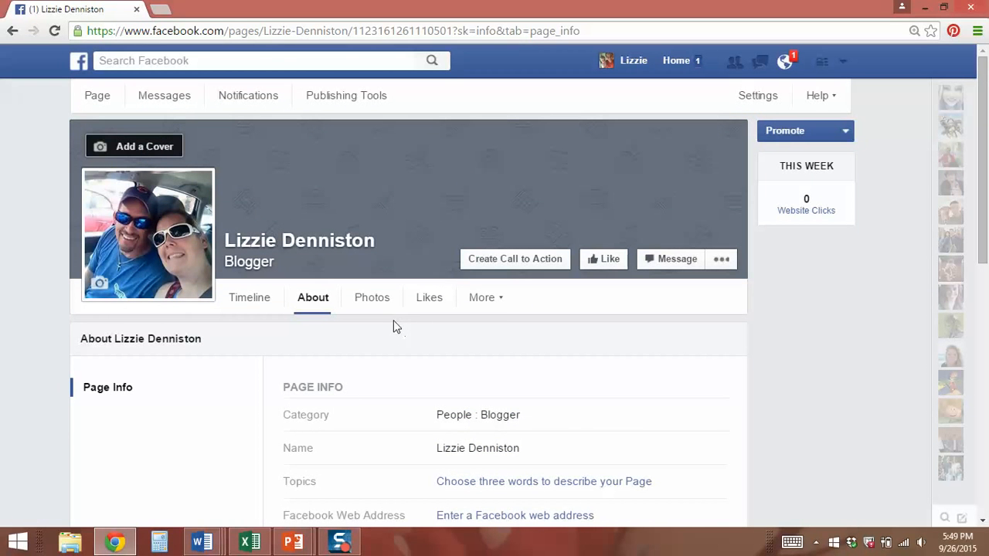
Step: Review the button types and website option for a call-to-action button, leaving without creating one
left_click(550, 259)
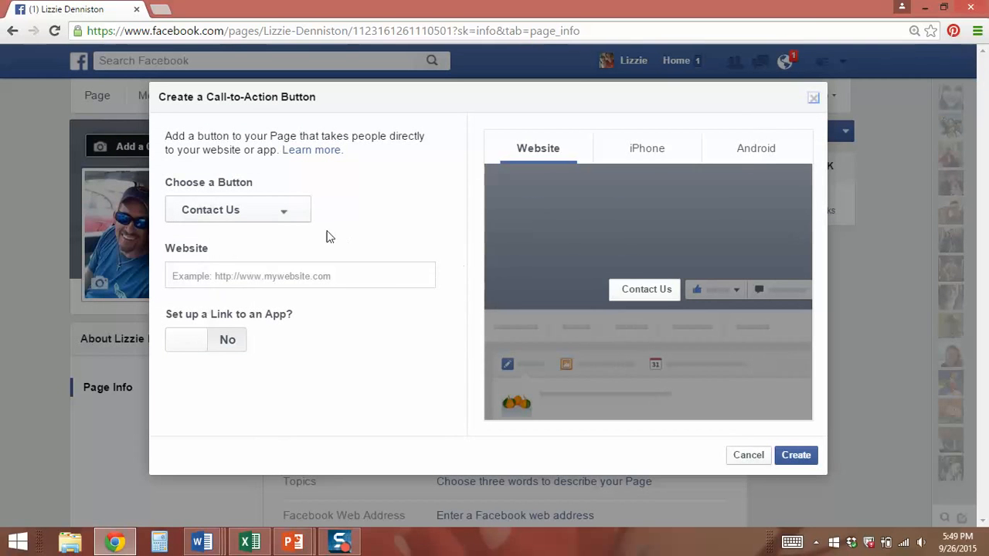
left_click(281, 210)
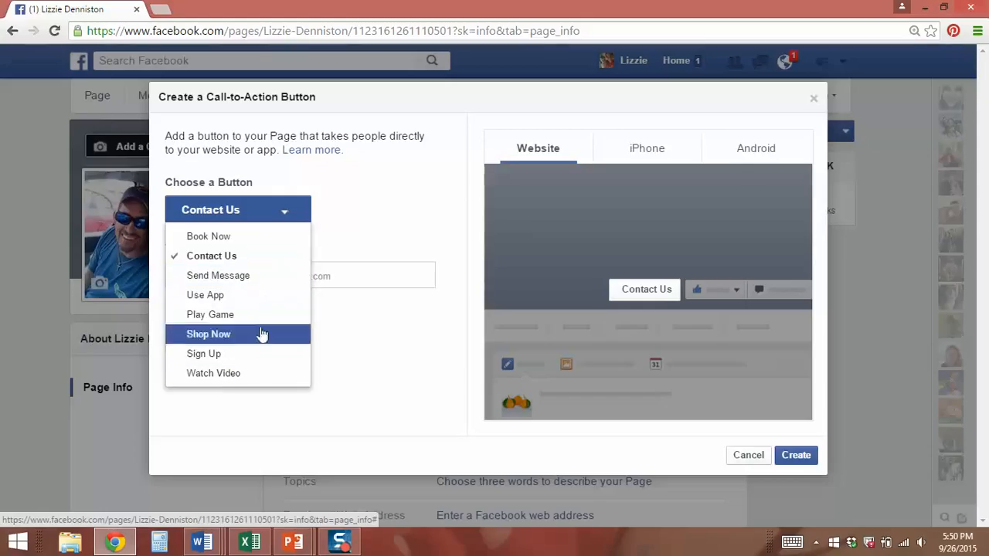
left_click(349, 234)
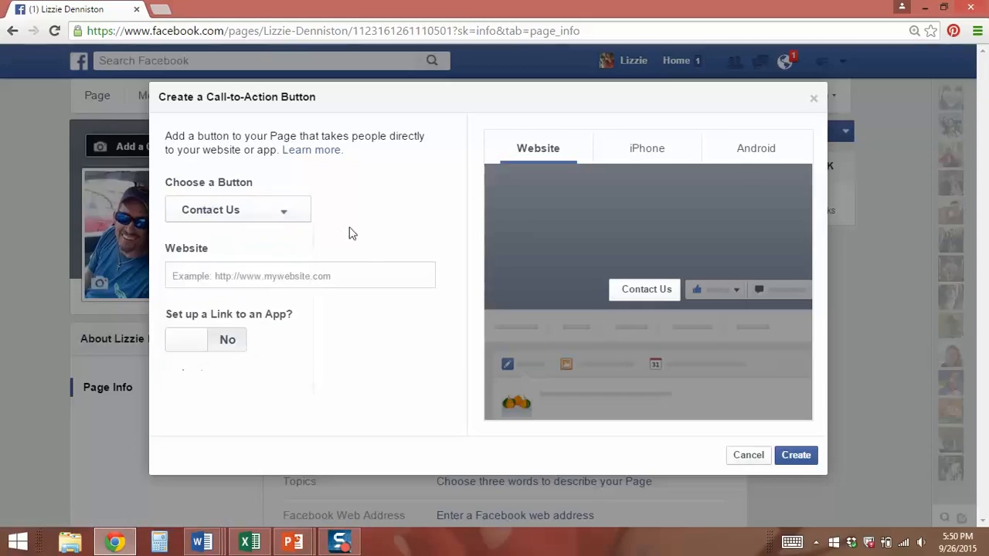
left_click(359, 277)
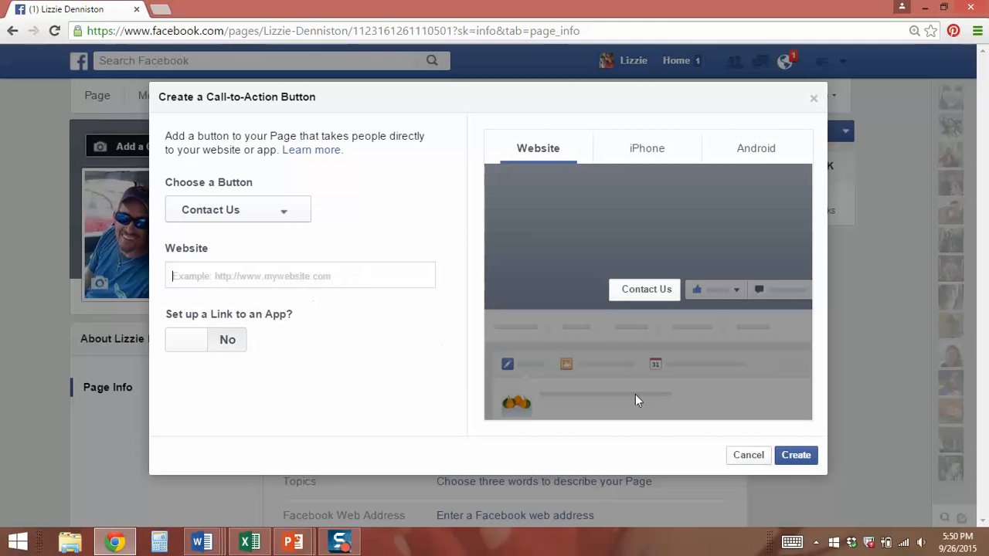
left_click(749, 458)
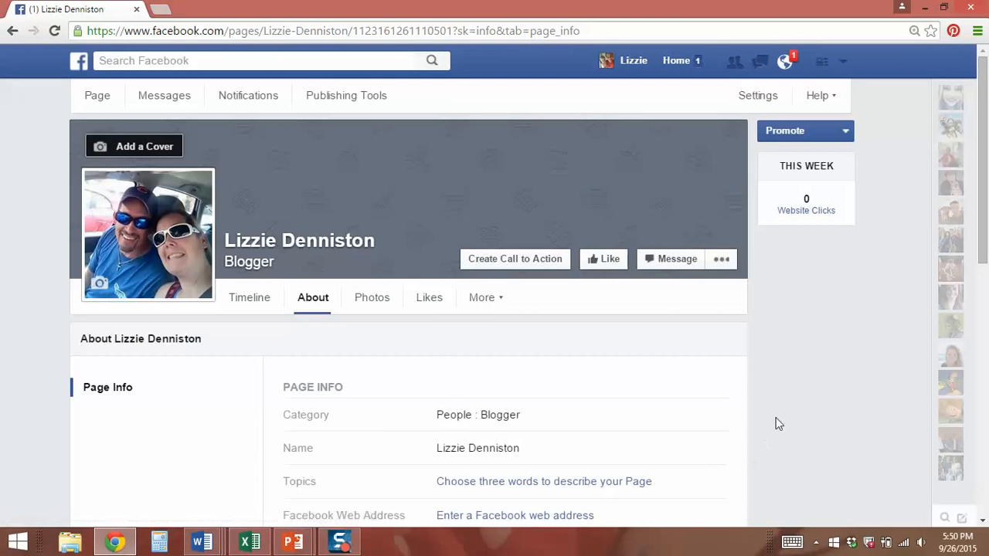
Step: Check whether a Facebook web address can be set in the page info, and select the page's full URL in the browser
scroll(778, 424, "down", 1)
scroll(778, 424, "down", 1)
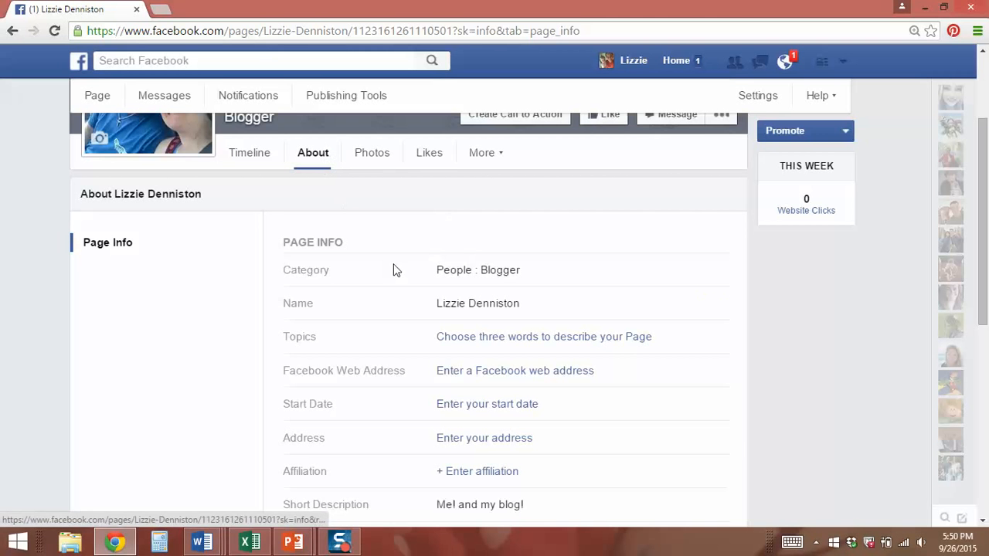
left_click(516, 369)
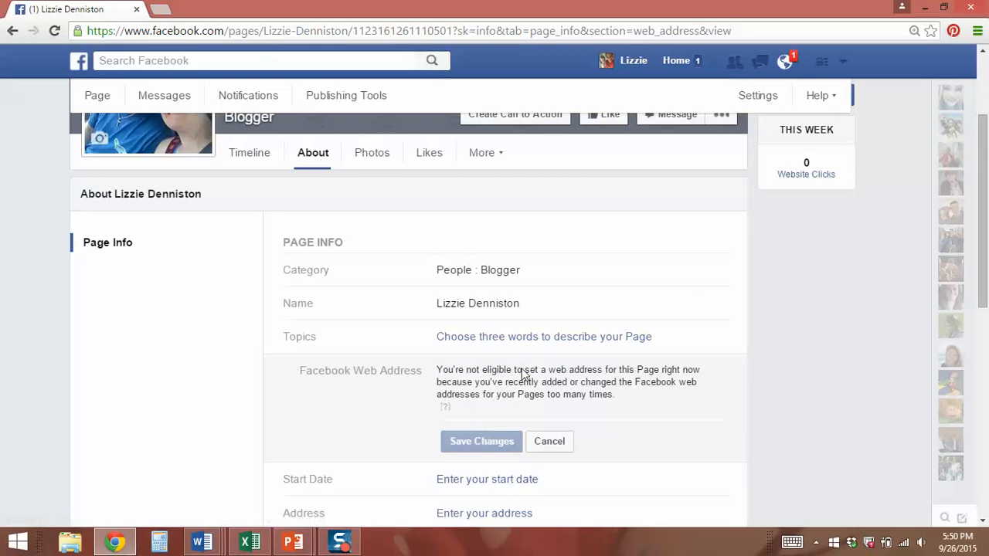
scroll(533, 361, "down", 2)
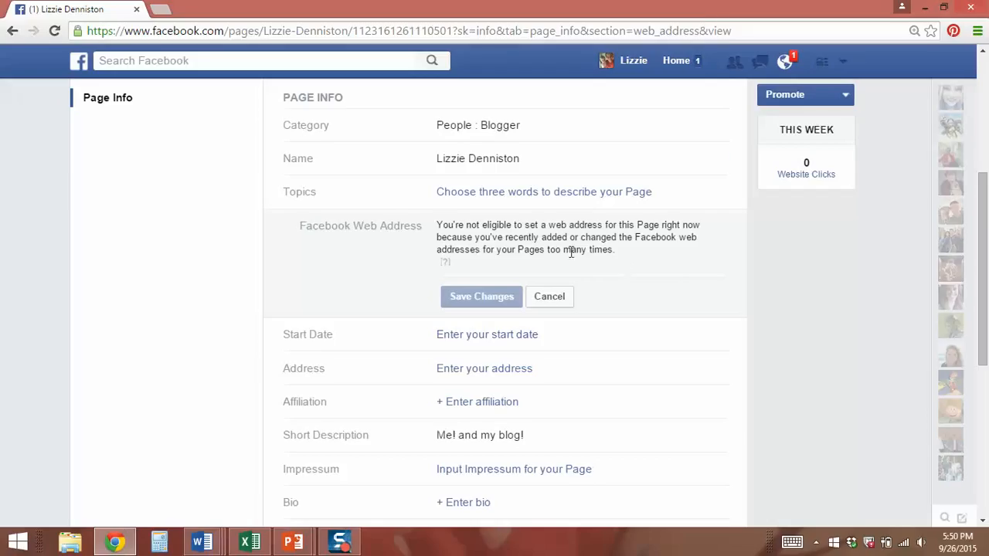
left_click(186, 31)
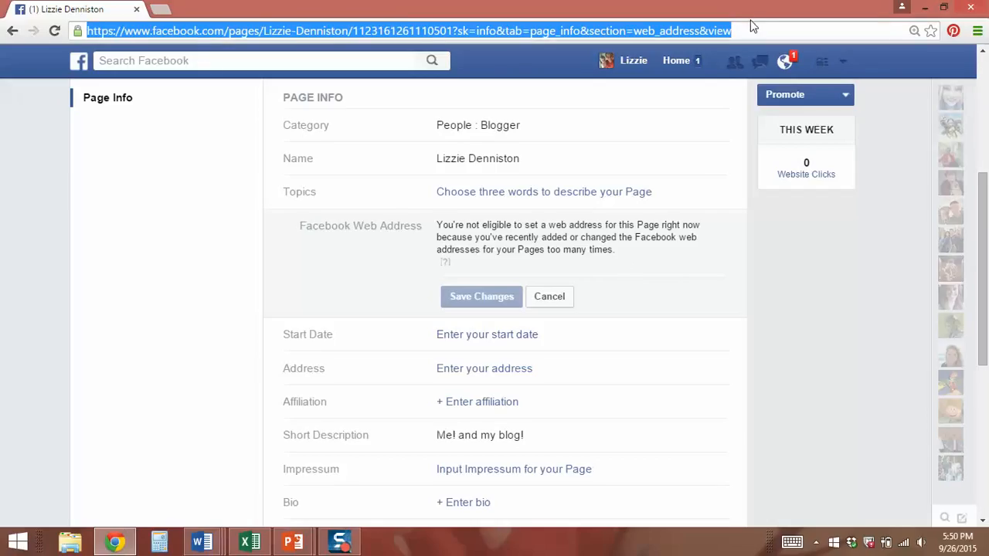
left_click(270, 31)
left_click_drag(732, 31, 266, 36)
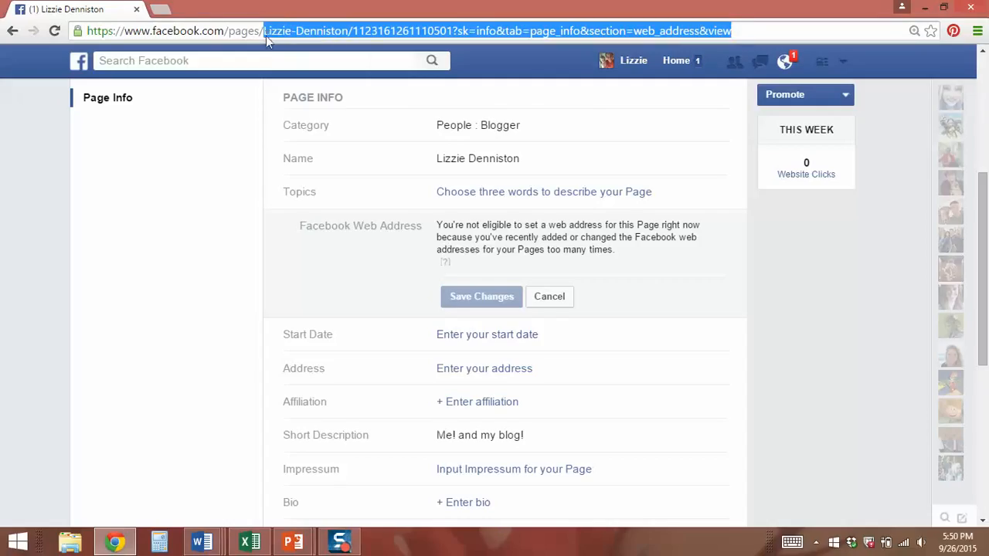
key("BackSpace")
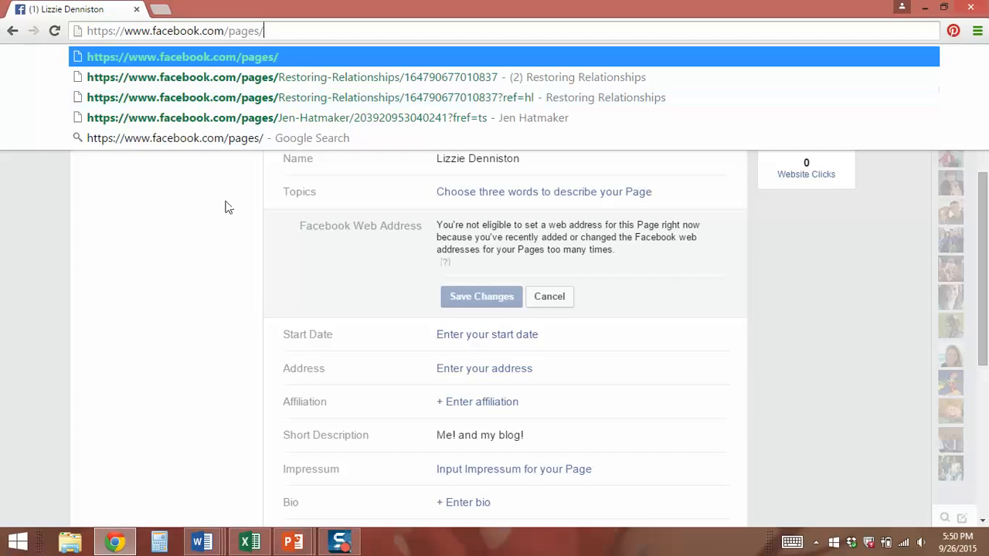
left_click(265, 233)
left_click(551, 301)
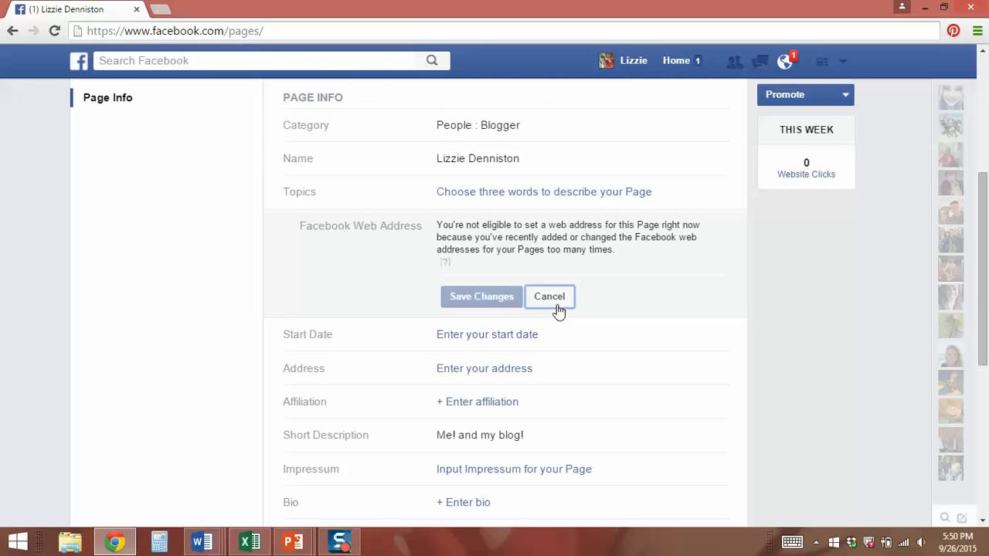
Step: Return to the page's timeline and finish its tour, skipping the Like suggestion and passing the friend and email contact suggestions
scroll(560, 309, "up", 4)
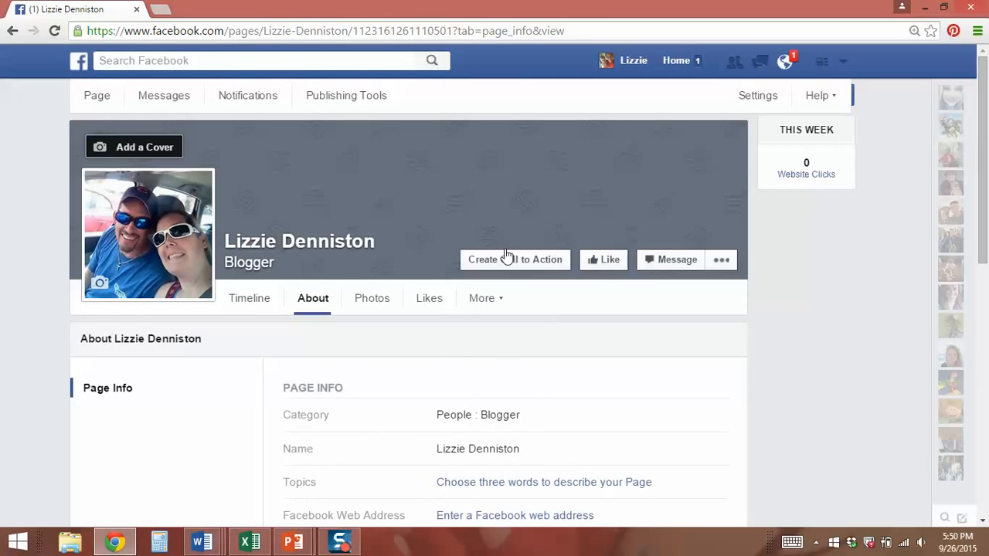
left_click(249, 301)
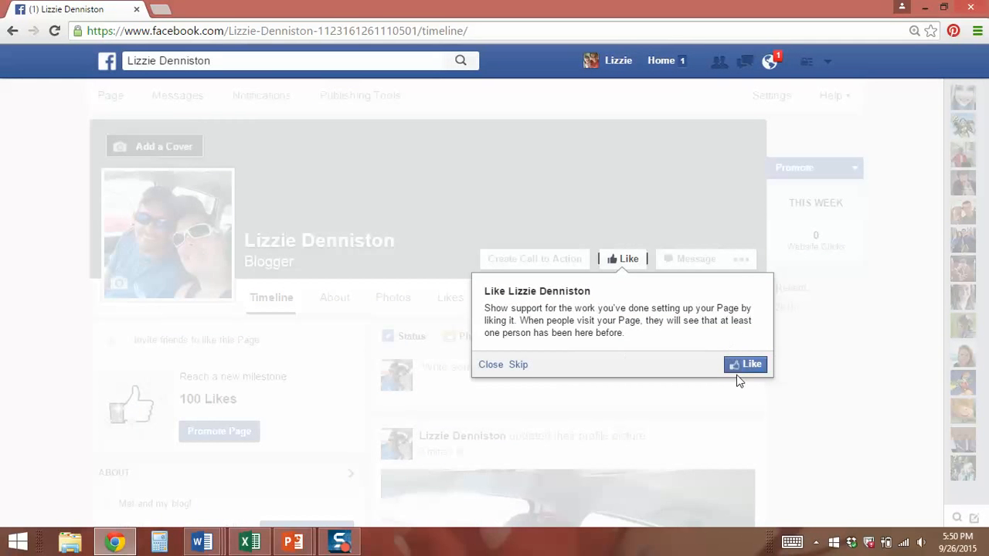
left_click(517, 364)
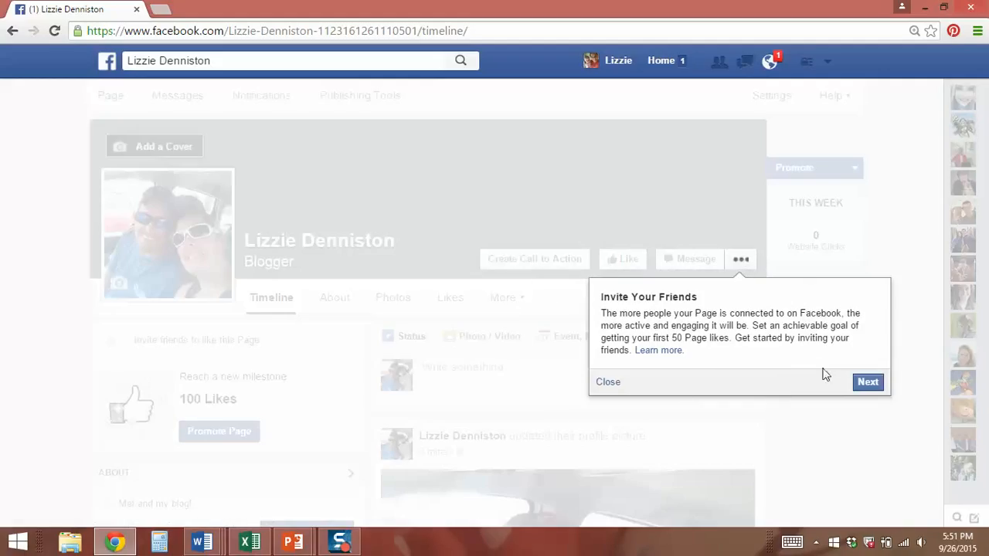
left_click(868, 383)
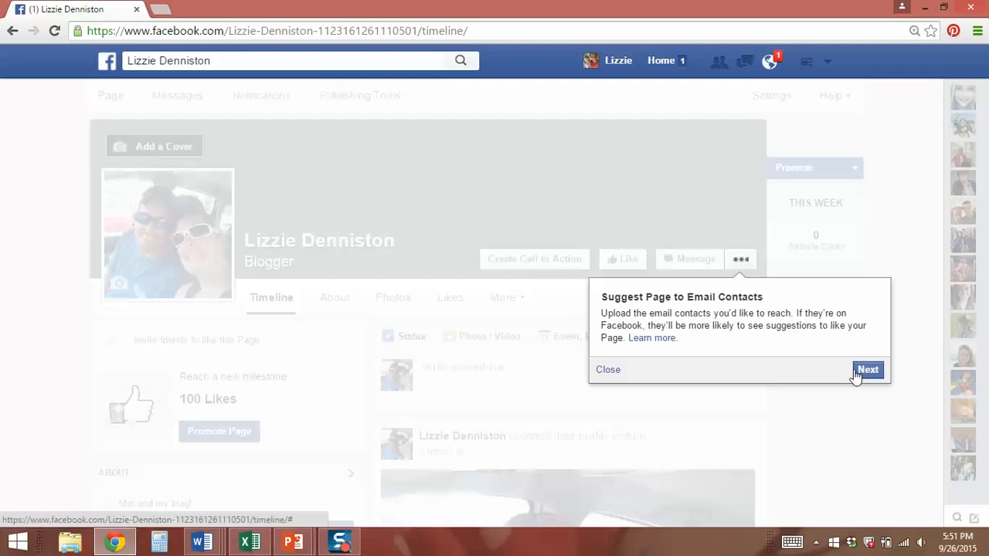
left_click(858, 374)
scroll(839, 375, "down", 2)
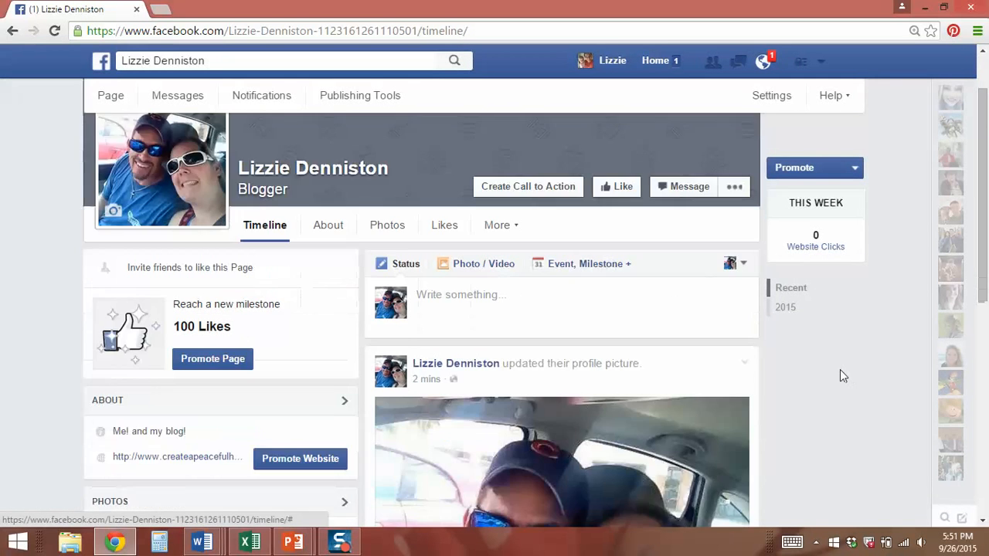
scroll(839, 375, "up", 2)
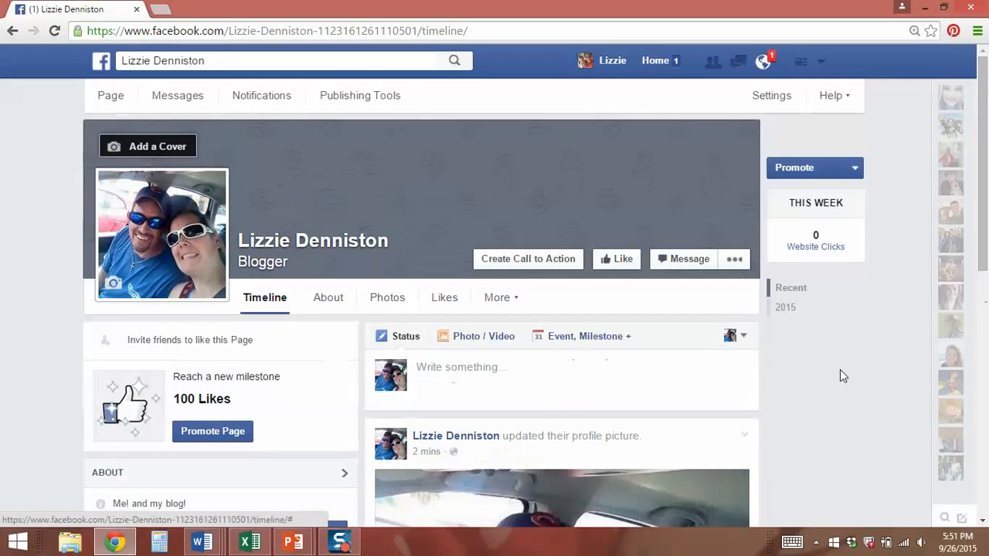
Step: Review the list of friends who can be invited to like the page and the page's additional actions, without inviting anyone
left_click(734, 258)
left_click(695, 331)
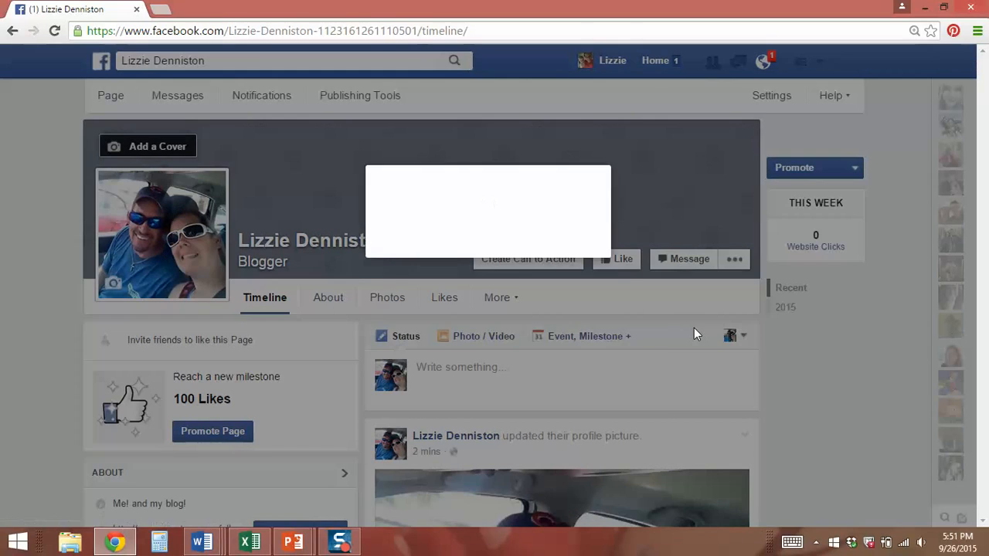
scroll(410, 232, "down", 4)
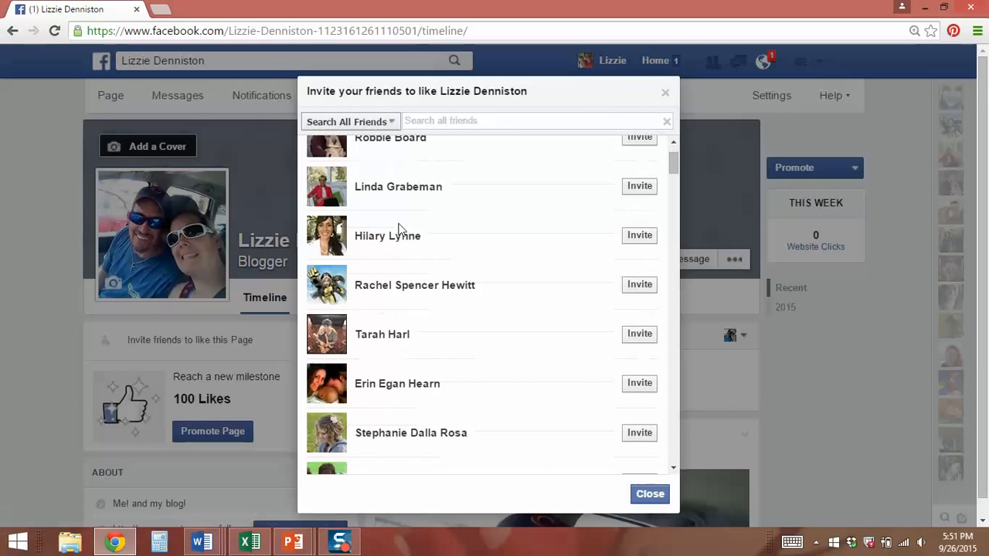
scroll(399, 227, "up", 4)
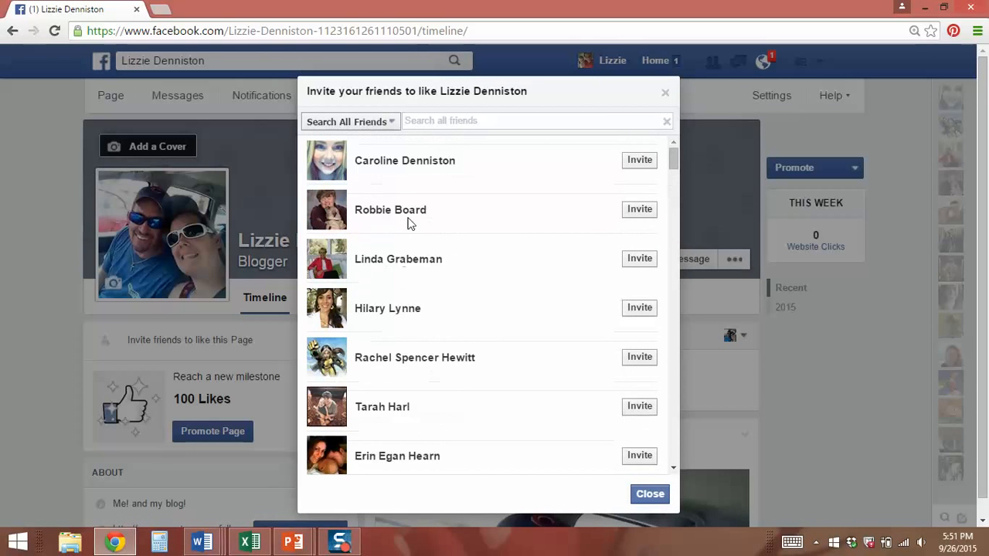
left_click(666, 92)
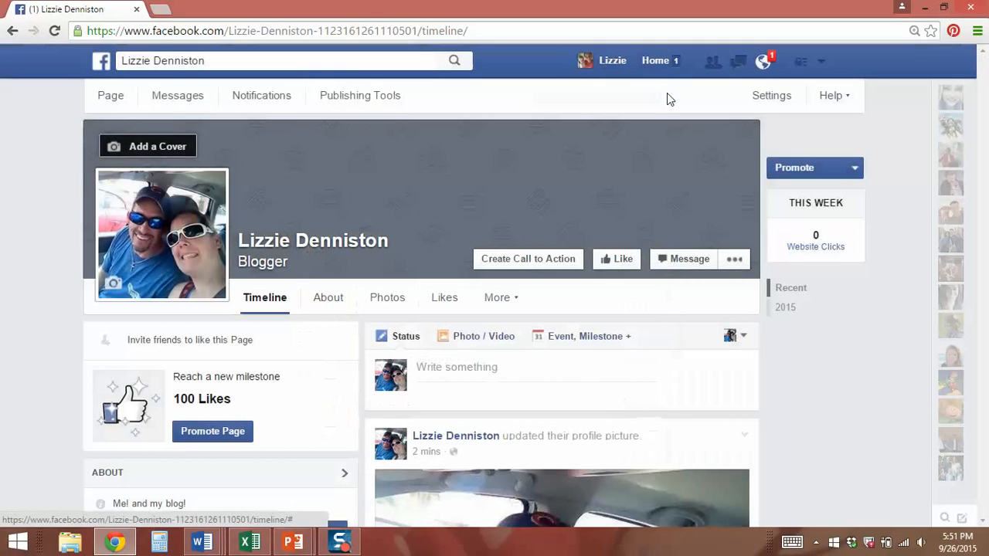
left_click(732, 260)
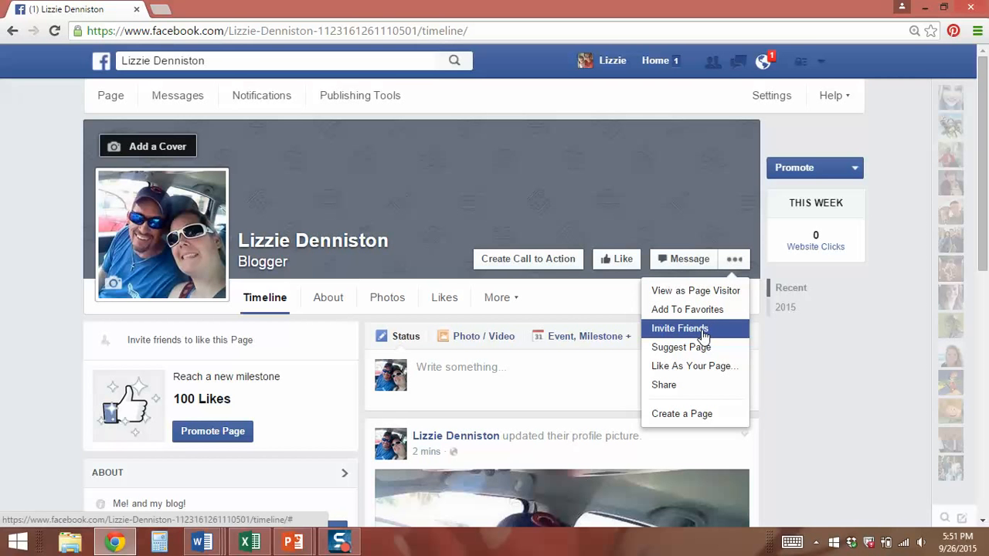
left_click(824, 342)
Step: Examine the timeline's status composer and the rest of the page without writing a post
scroll(826, 341, "down", 3)
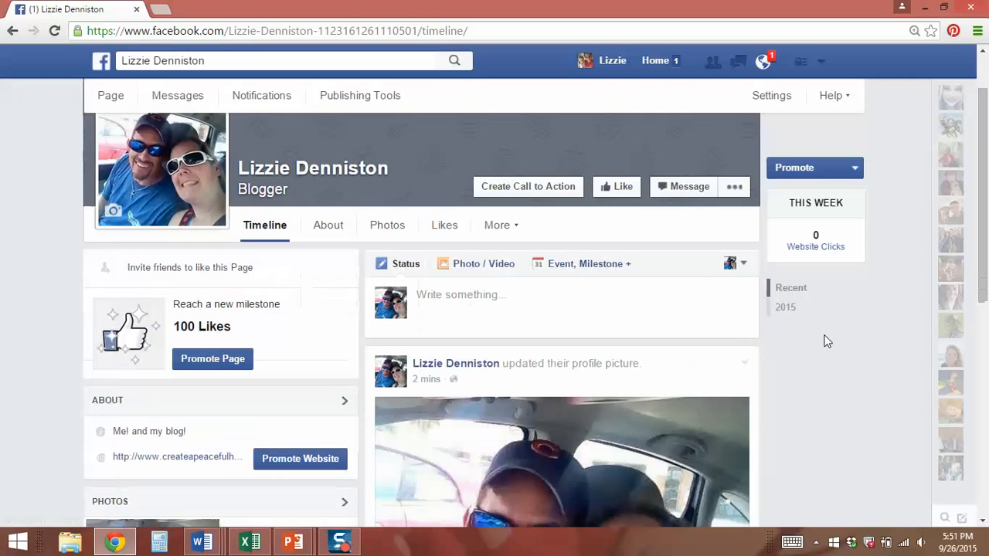
scroll(825, 341, "up", 3)
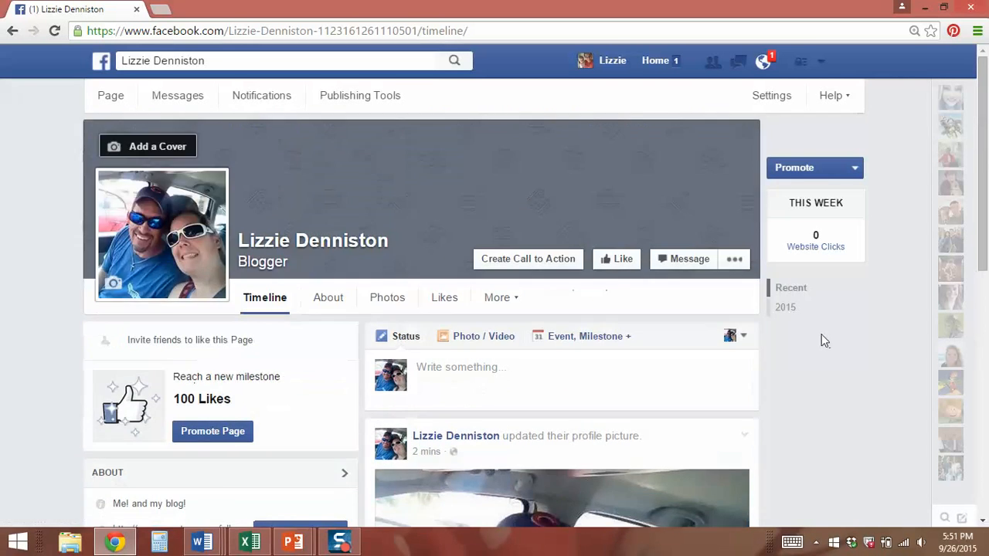
left_click(472, 366)
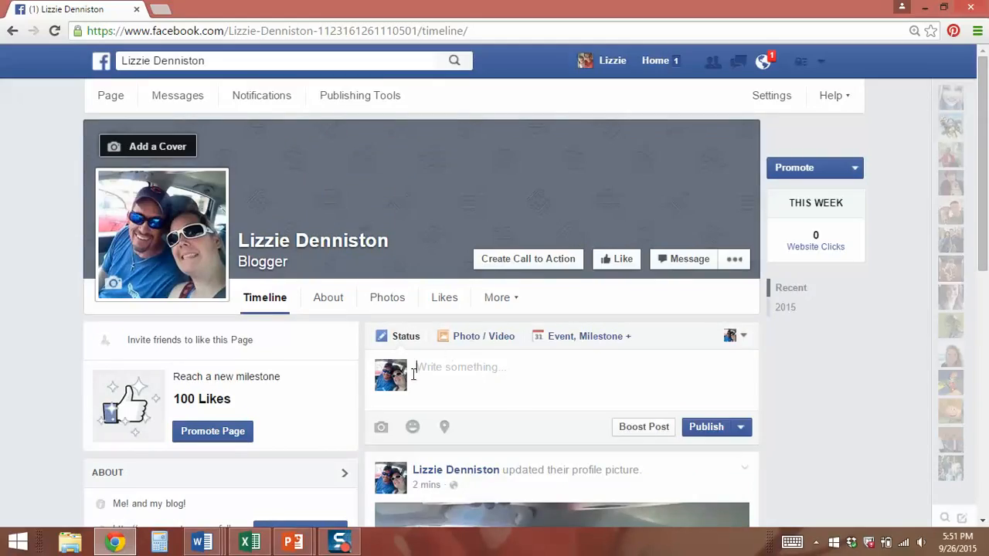
scroll(553, 369, "down", 1)
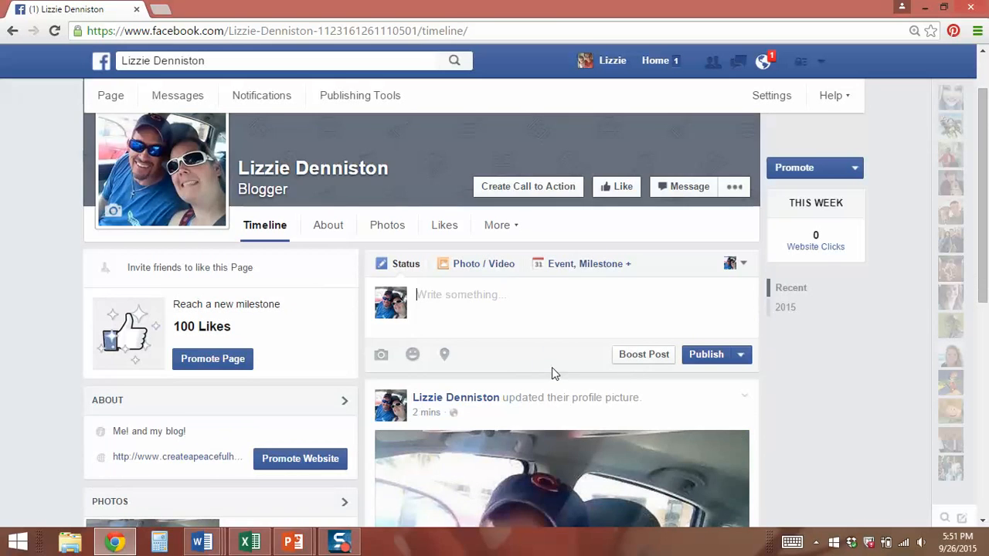
scroll(552, 367, "down", 4)
scroll(552, 374, "down", 2)
scroll(552, 375, "up", 7)
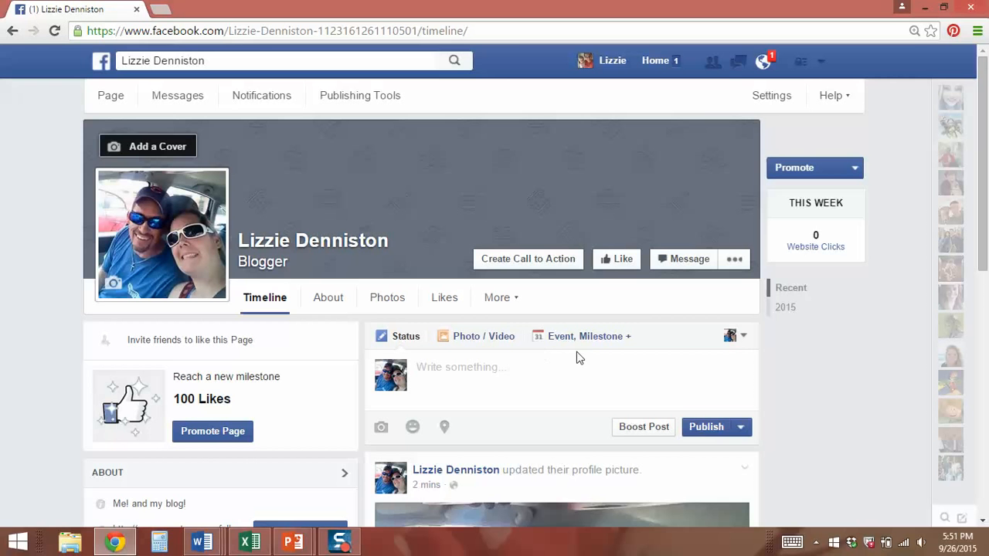
Step: Open the page settings, check the Page Visibility option without changing it, and review the remaining general settings
left_click(778, 103)
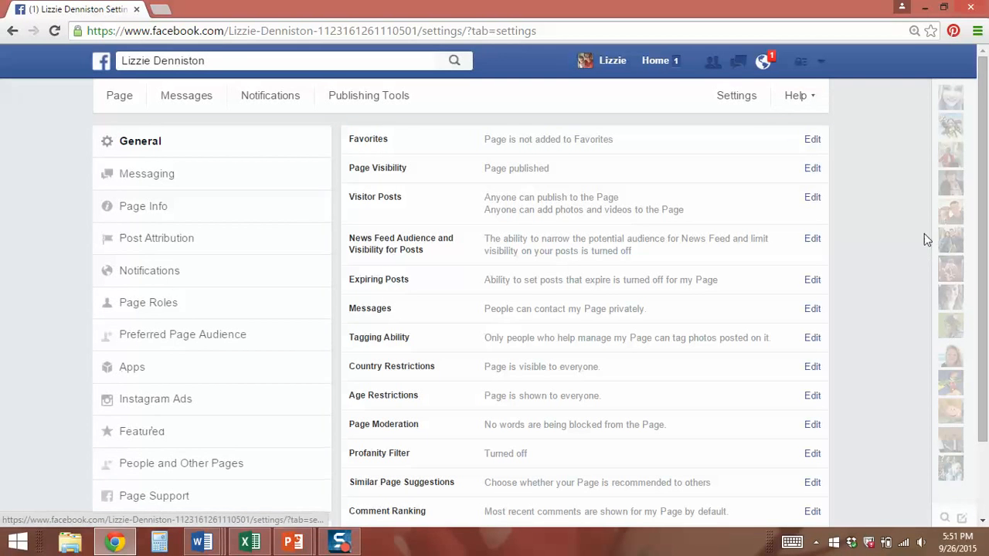
left_click(811, 170)
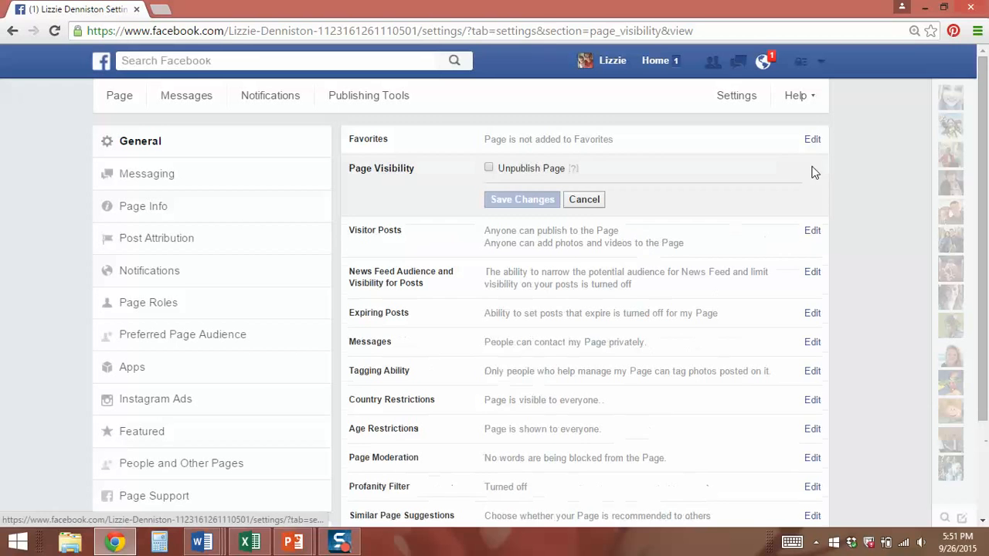
left_click(584, 200)
scroll(523, 231, "down", 3)
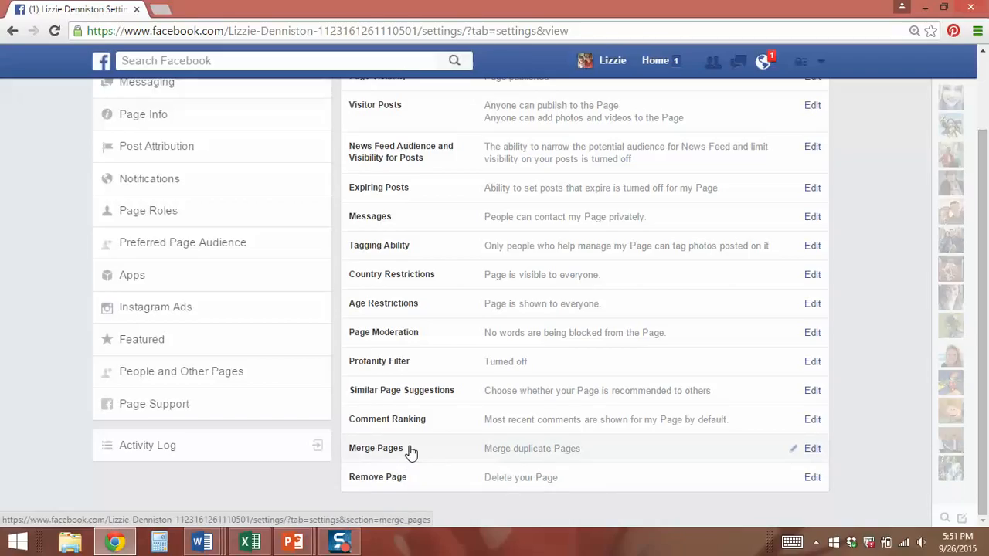
scroll(410, 452, "up", 1)
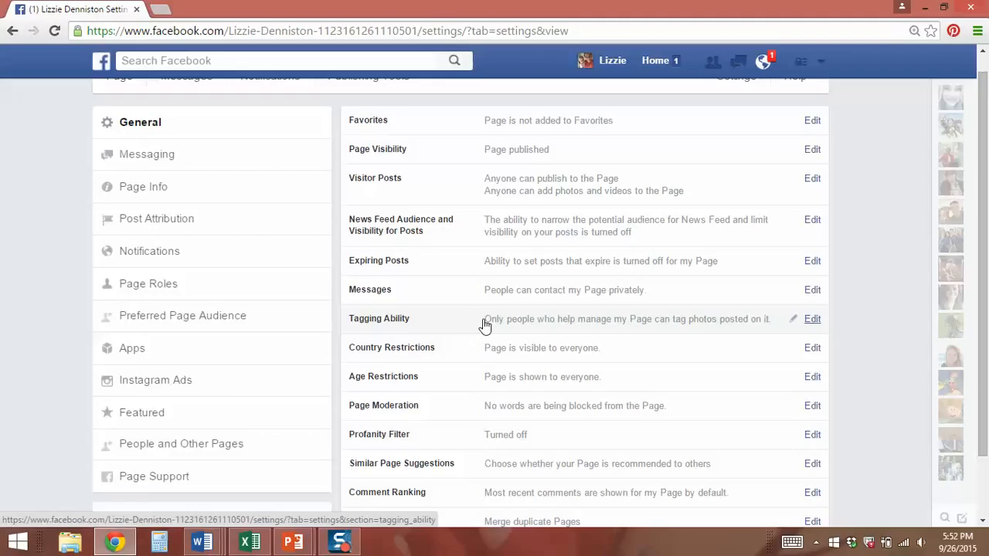
Step: Try assigning a friend the Admin role in Page Roles, and return to the general settings without saving the change
left_click(143, 284)
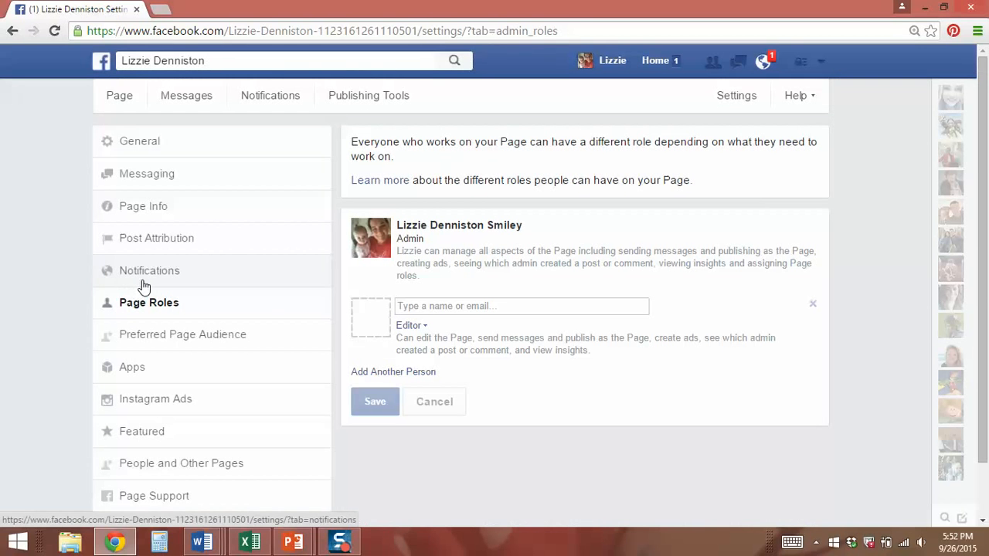
left_click(479, 307)
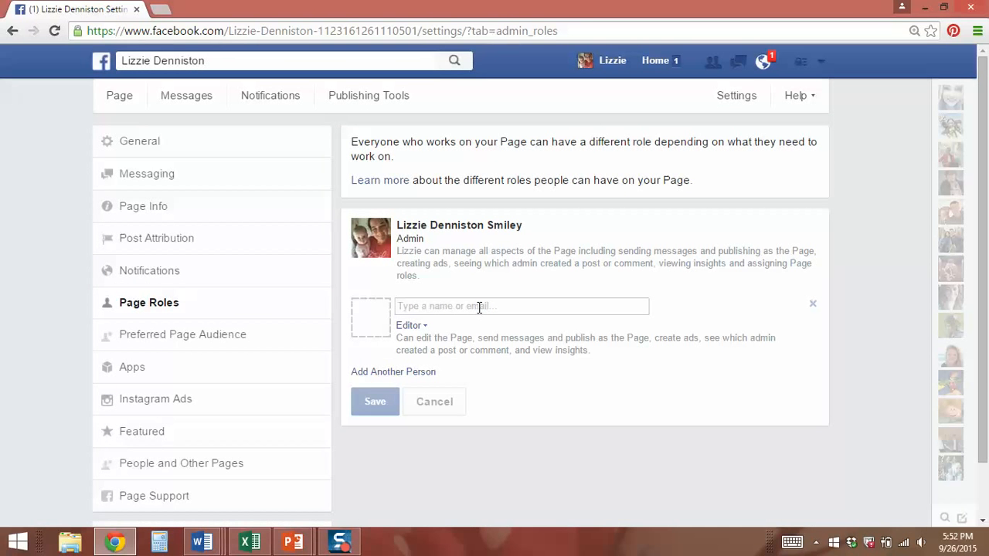
left_click(421, 329)
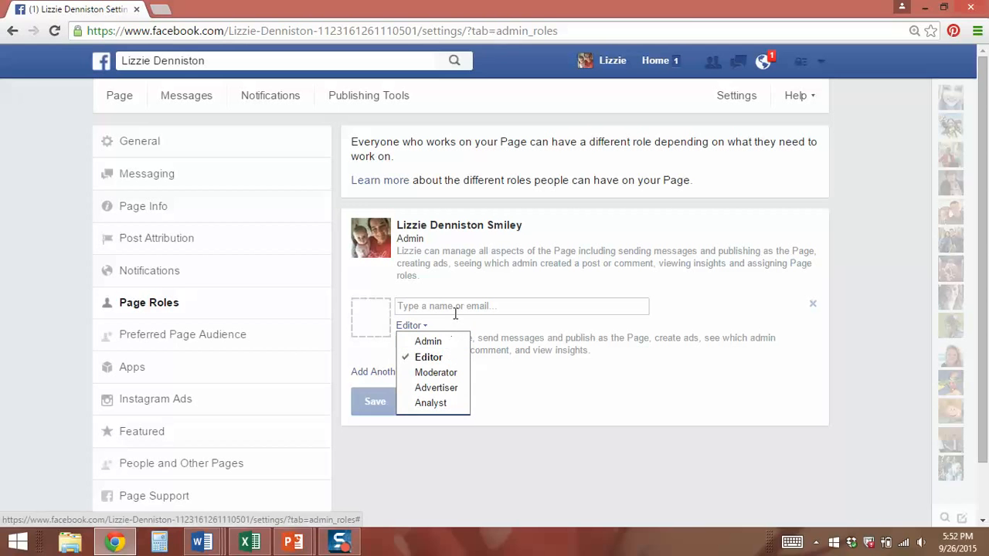
left_click(428, 342)
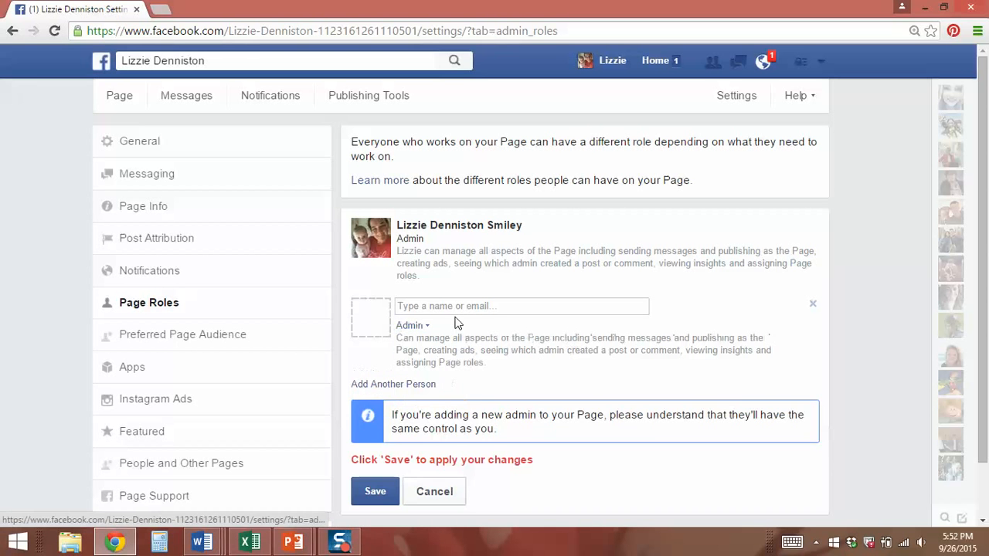
left_click(459, 306)
type("Car")
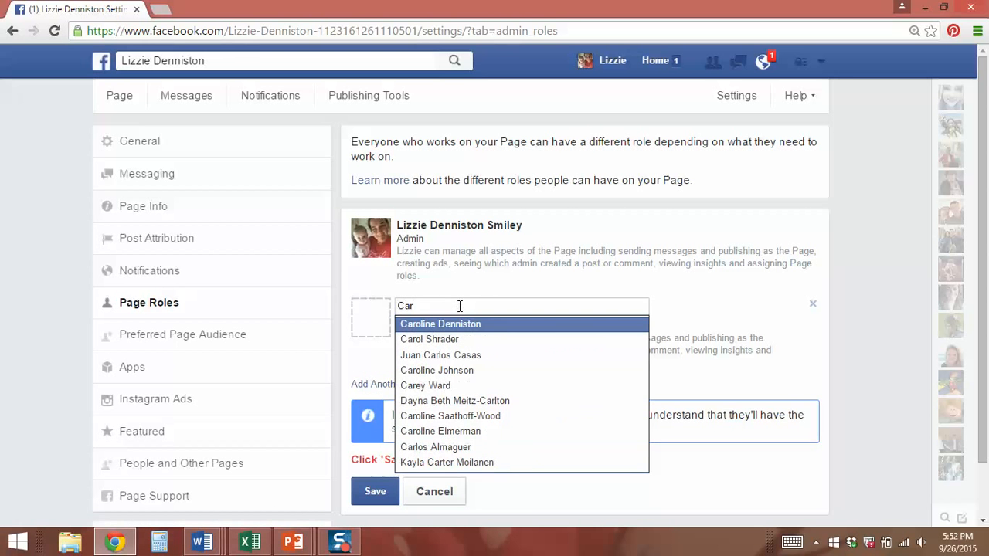
left_click(490, 325)
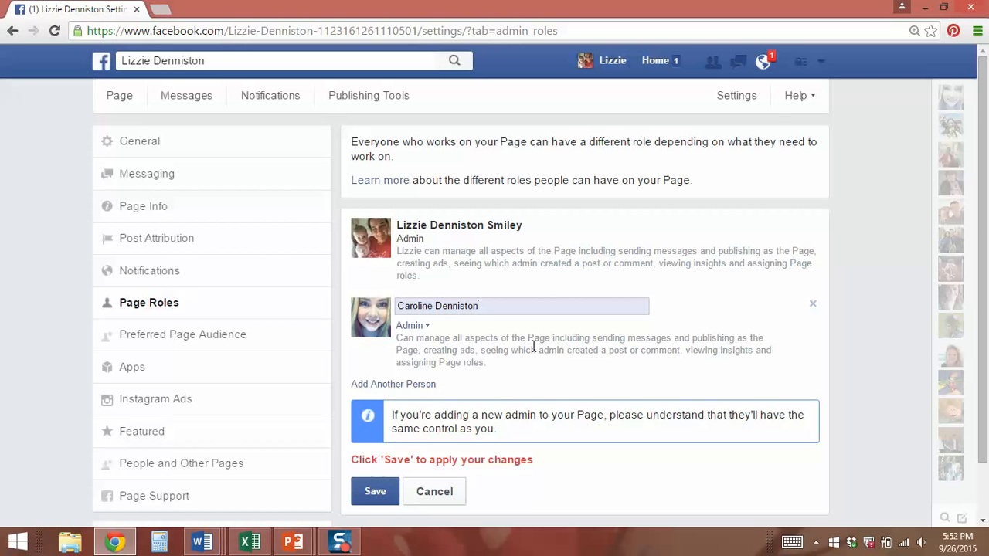
left_click(143, 146)
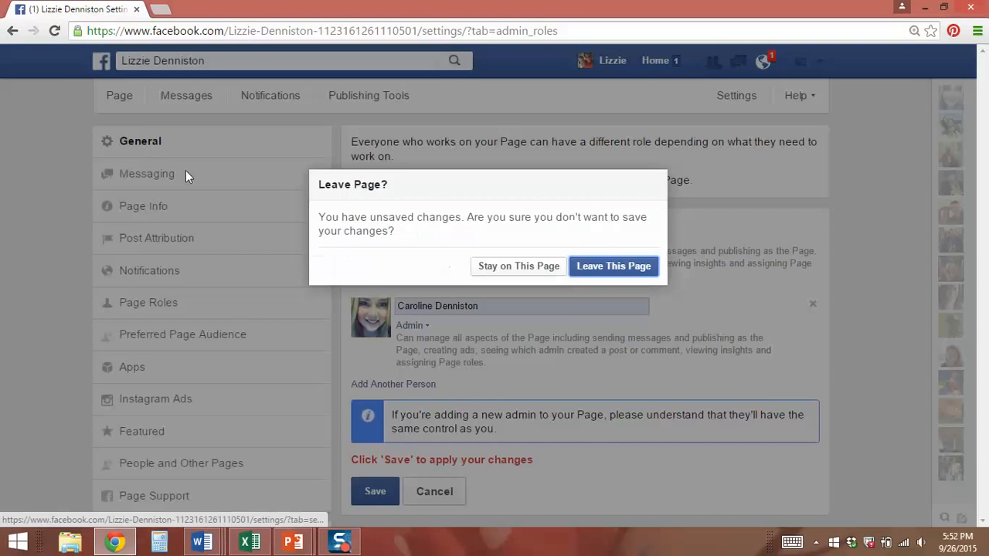
left_click(603, 276)
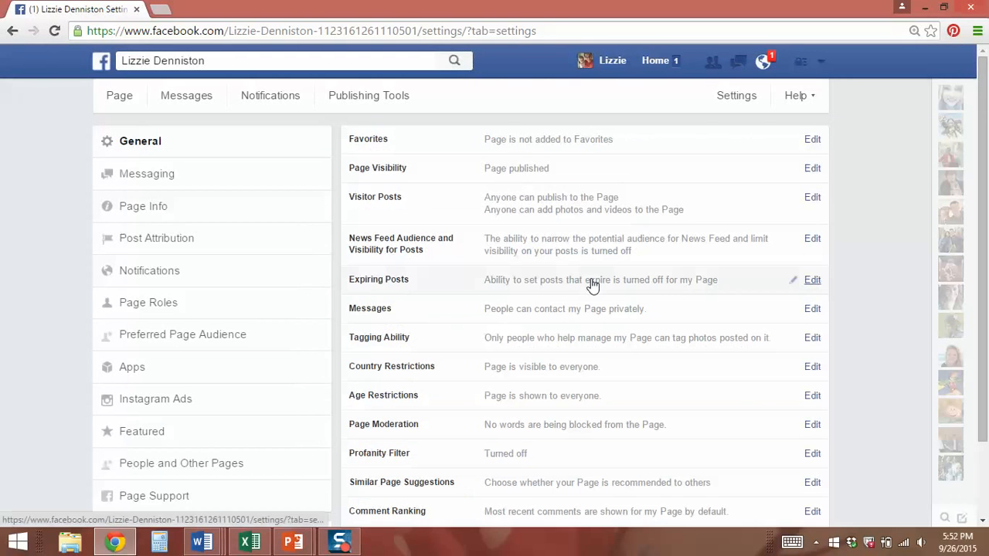
Step: Permanently delete the page through the Remove Page setting and confirm the deletion
scroll(591, 283, "down", 2)
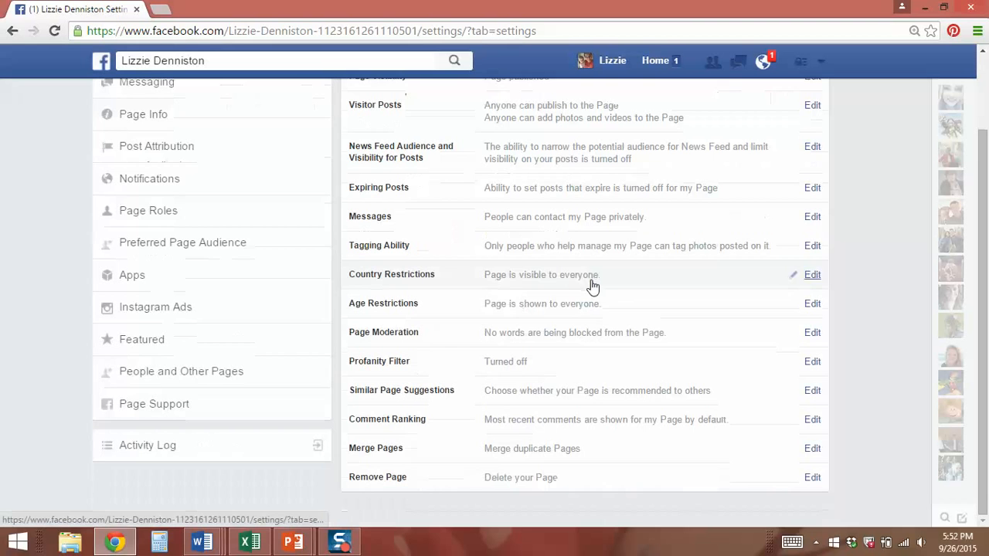
left_click(812, 479)
scroll(811, 479, "down", 1)
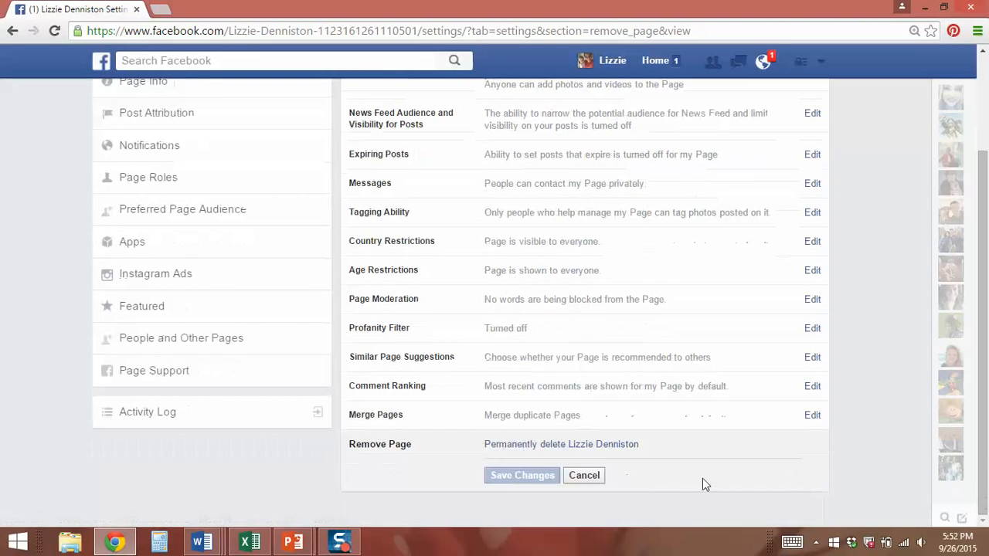
left_click(565, 446)
left_click(584, 278)
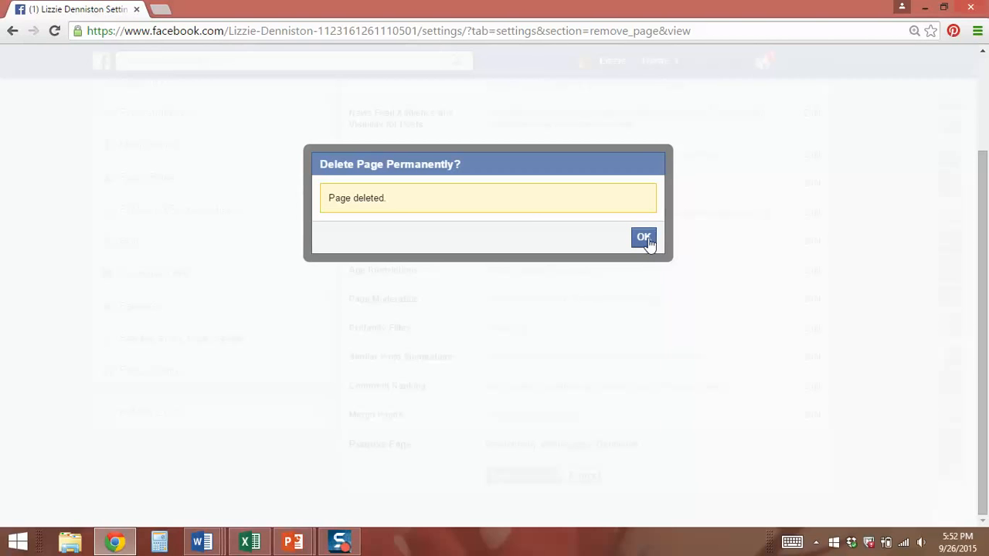
left_click(644, 237)
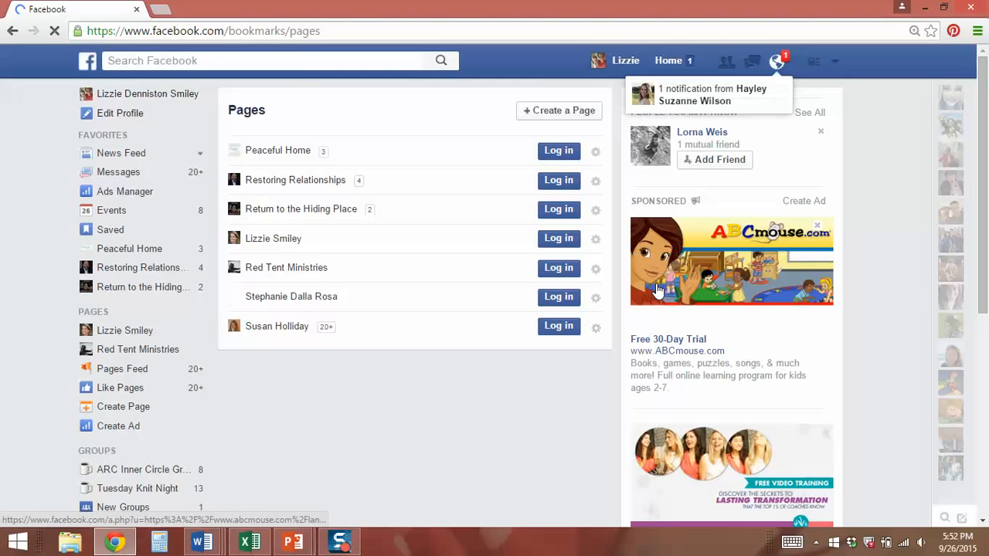